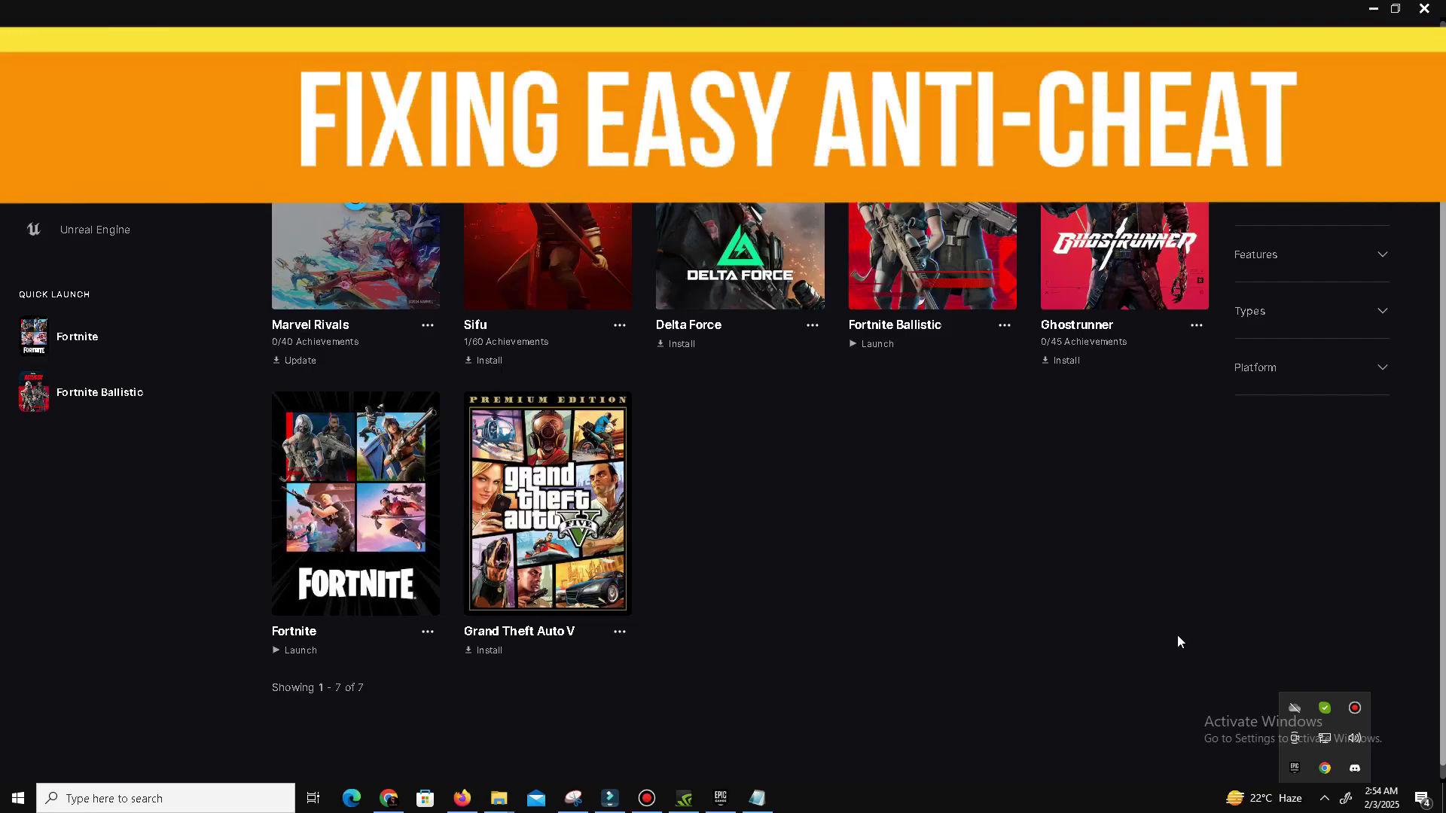
Open Fortnite's Manage panel from its '...' menu in the Epic Library
{"action": "left_click", "coordinate": [1109, 608]}
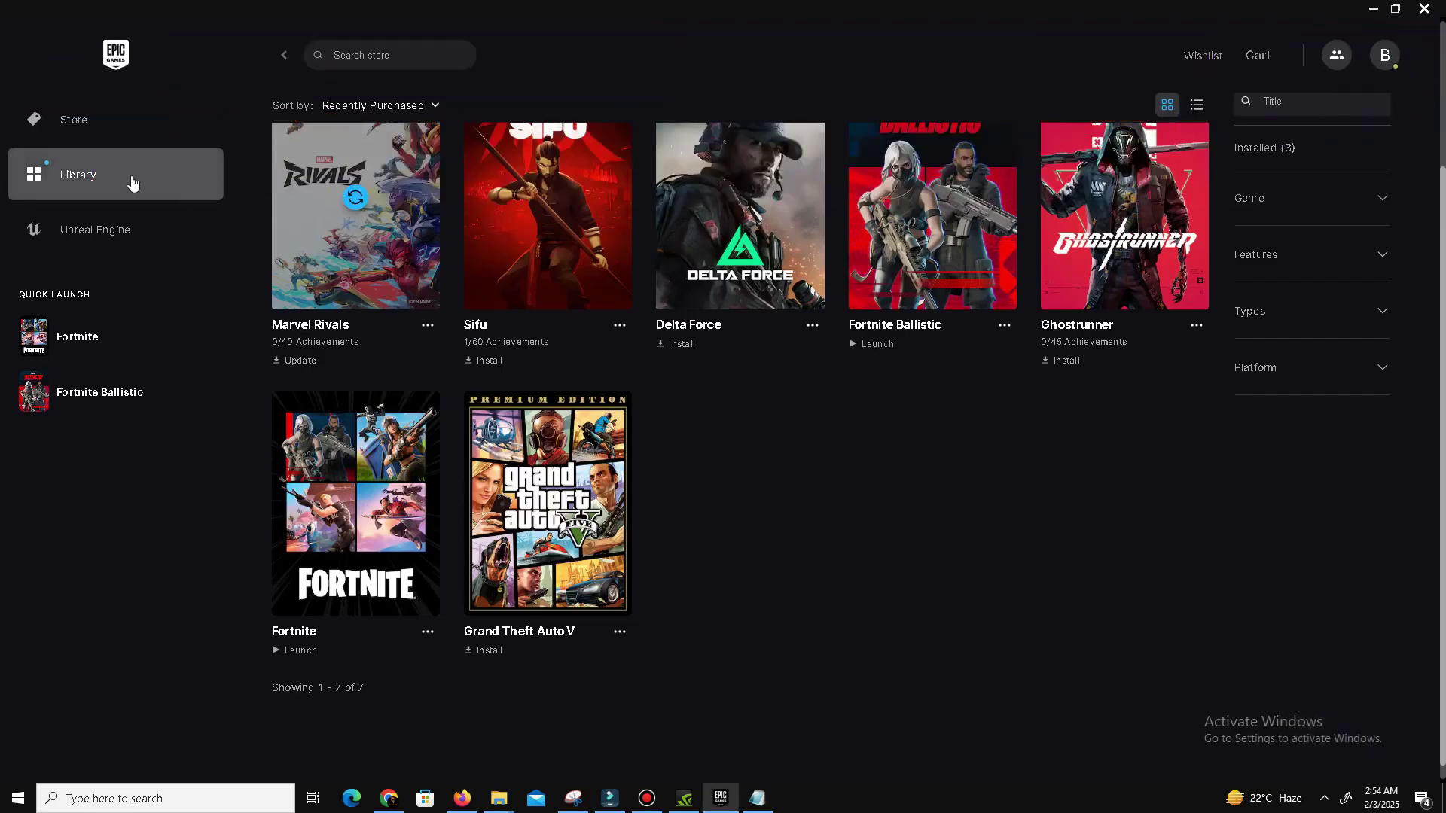
{"action": "left_click", "coordinate": [427, 631]}
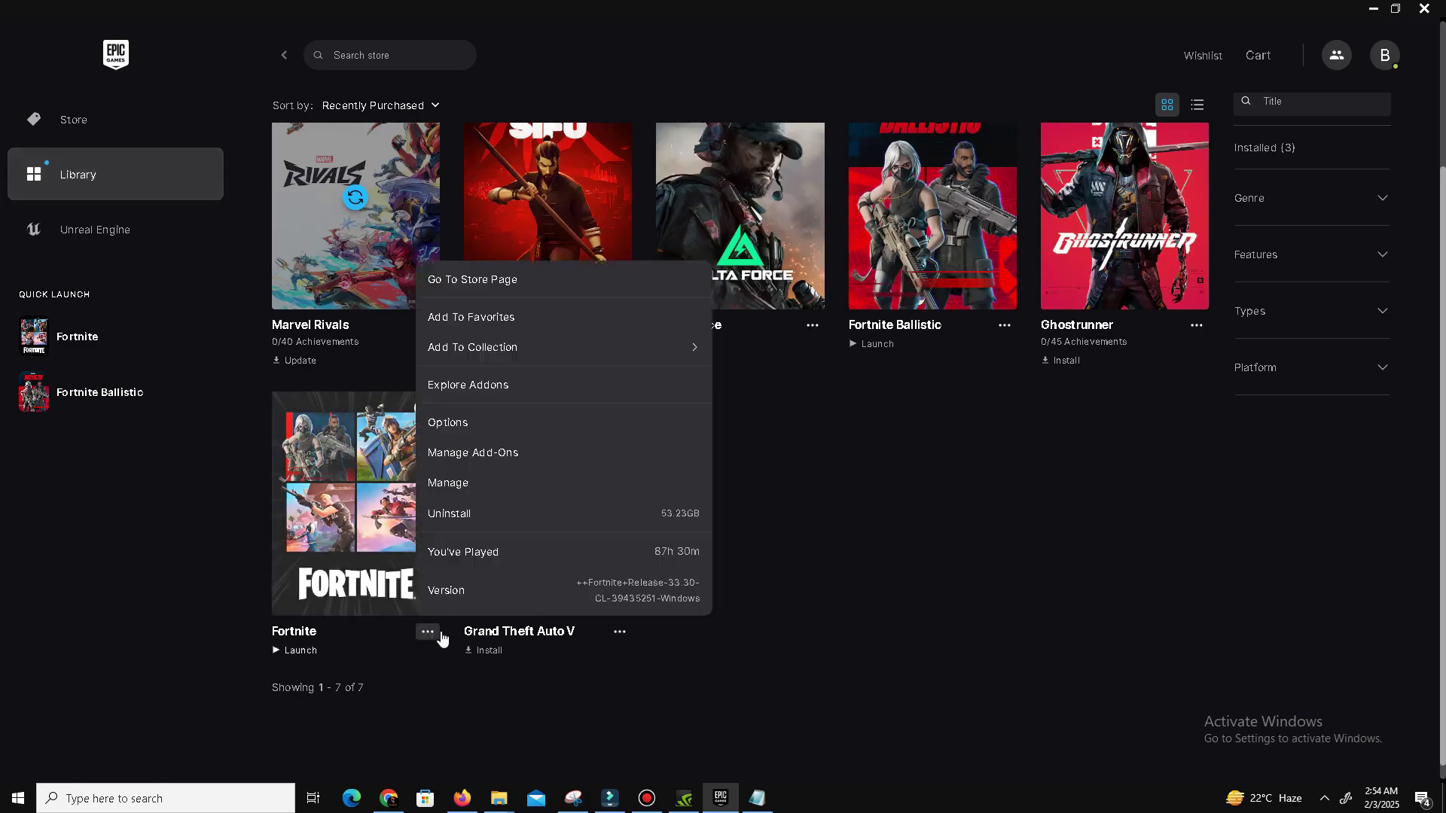
{"action": "left_click", "coordinate": [527, 486]}
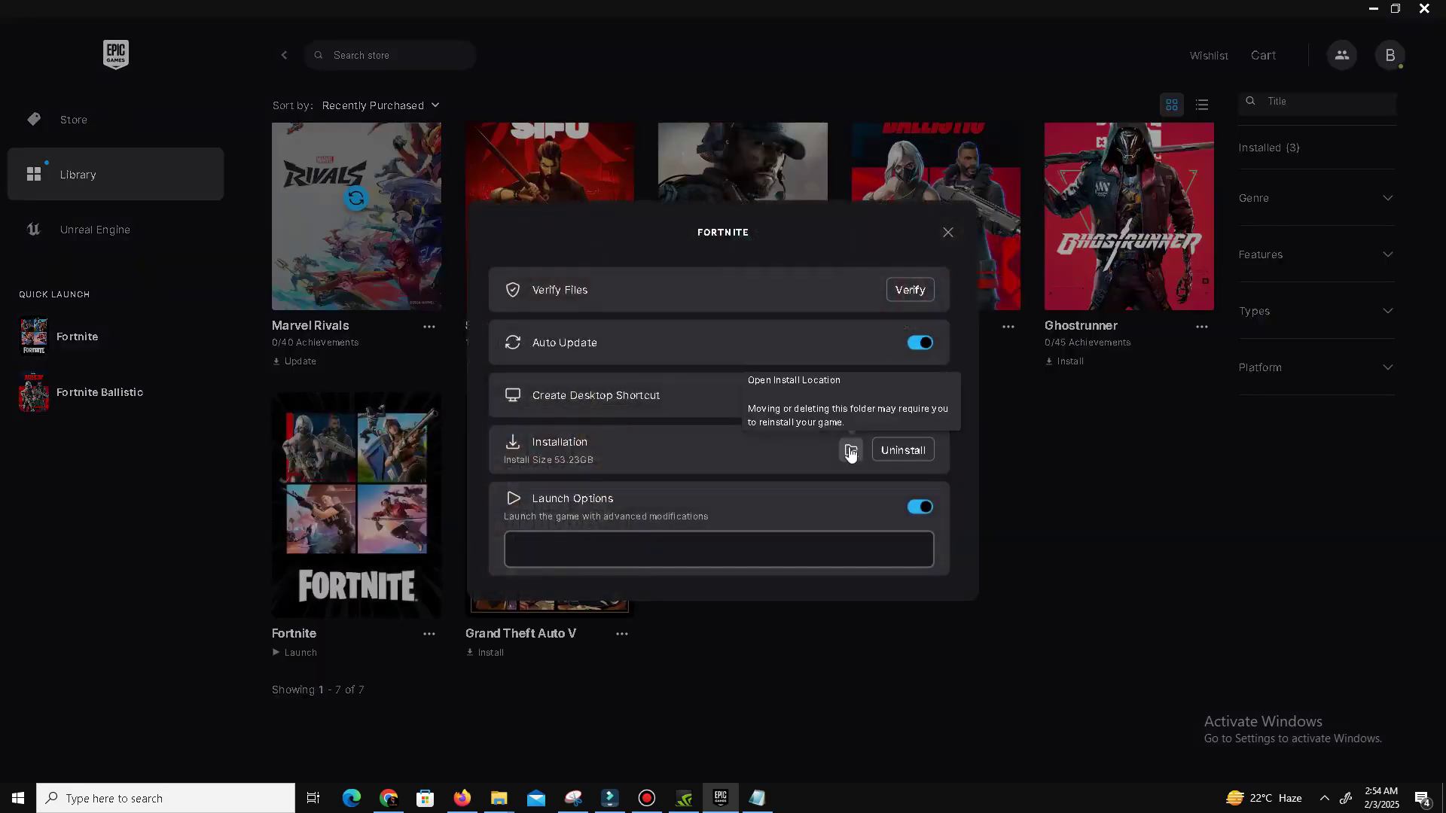
Open Fortnite's FortniteGame\Binaries\Win64\EasyAntiCheat folder in File Explorer
{"action": "left_click", "coordinate": [850, 452]}
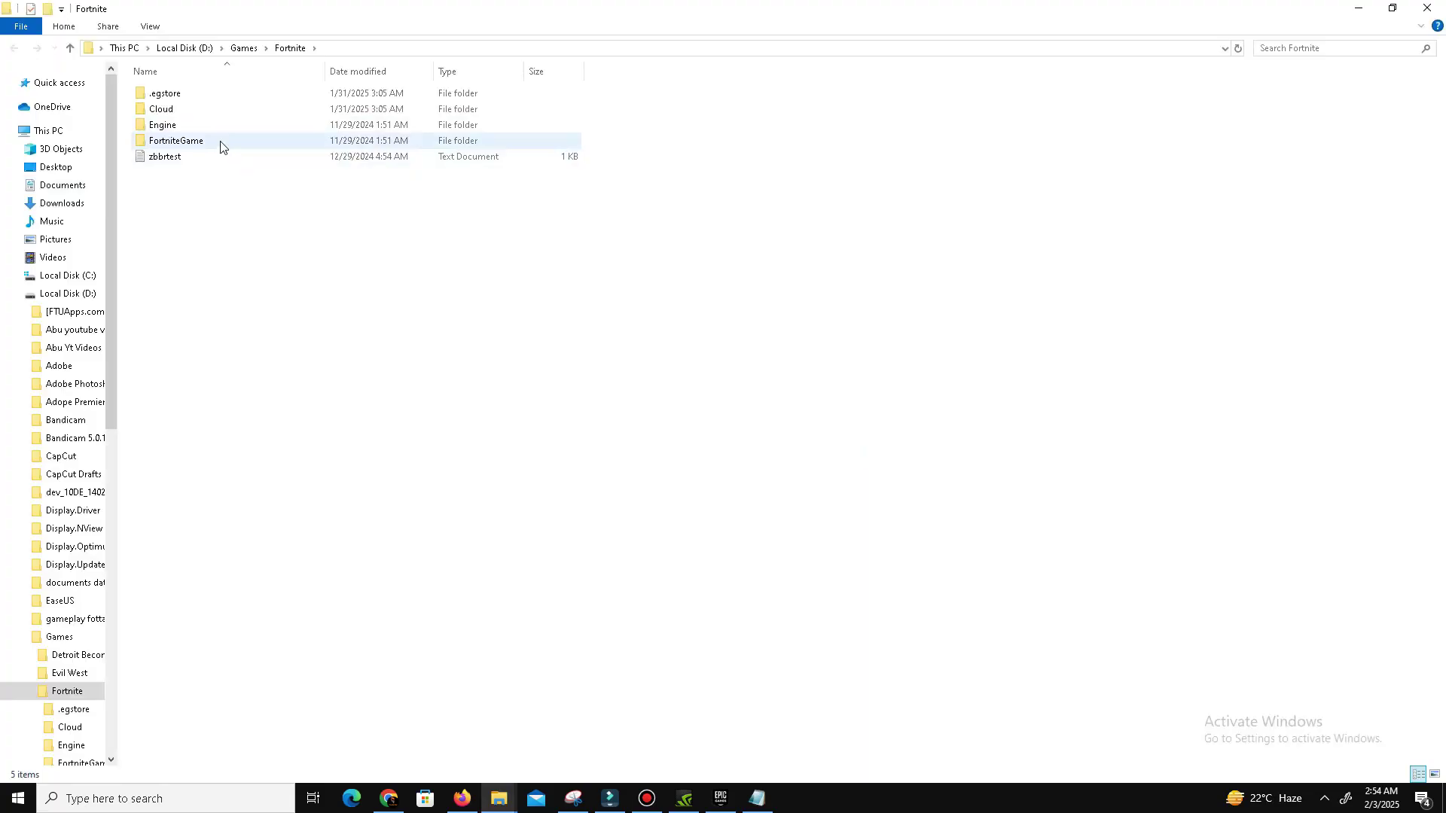
{"action": "left_click", "coordinate": [219, 146]}
{"action": "double_click", "coordinate": [196, 152]}
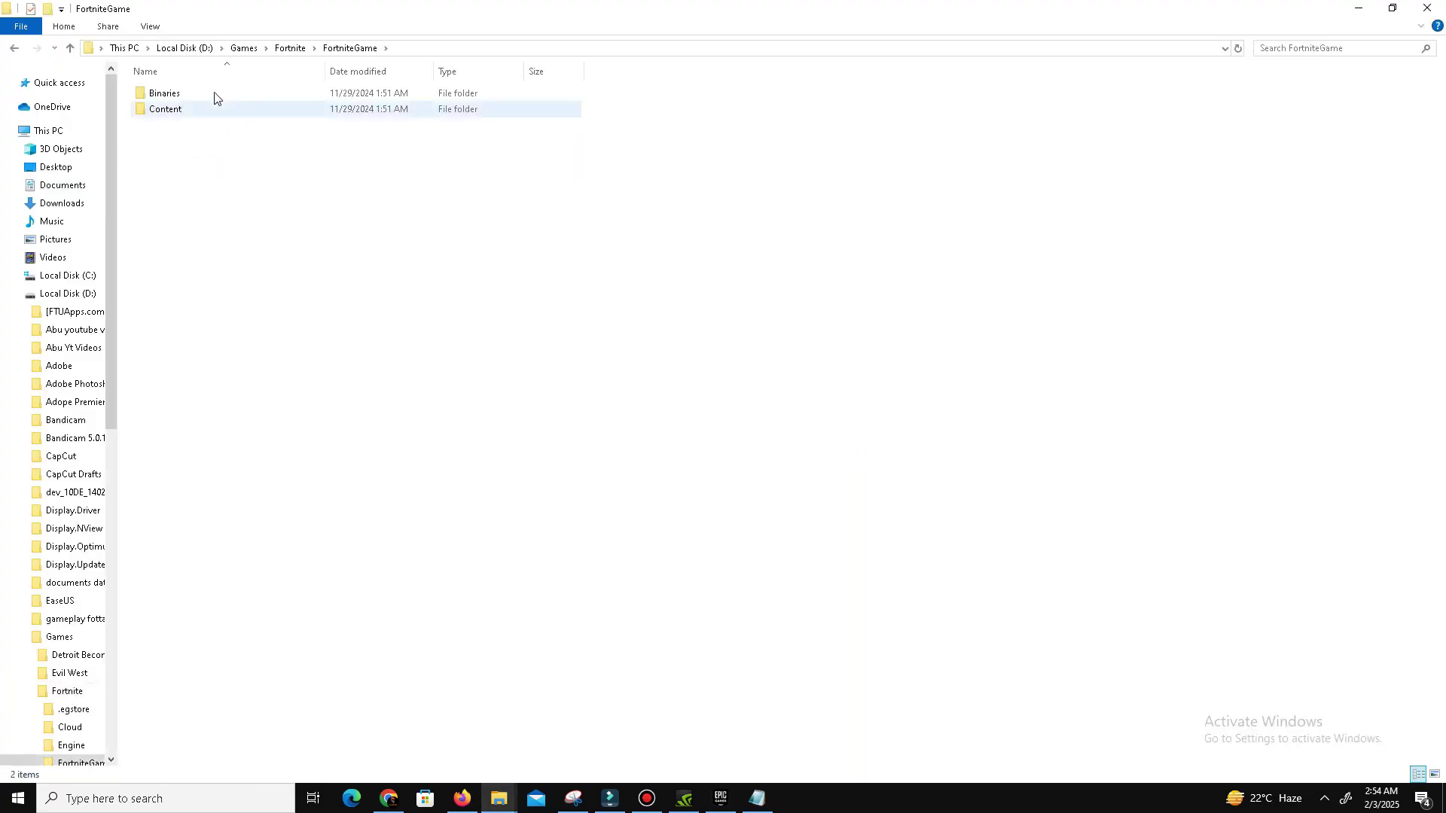
{"action": "double_click", "coordinate": [164, 93]}
{"action": "double_click", "coordinate": [260, 111]}
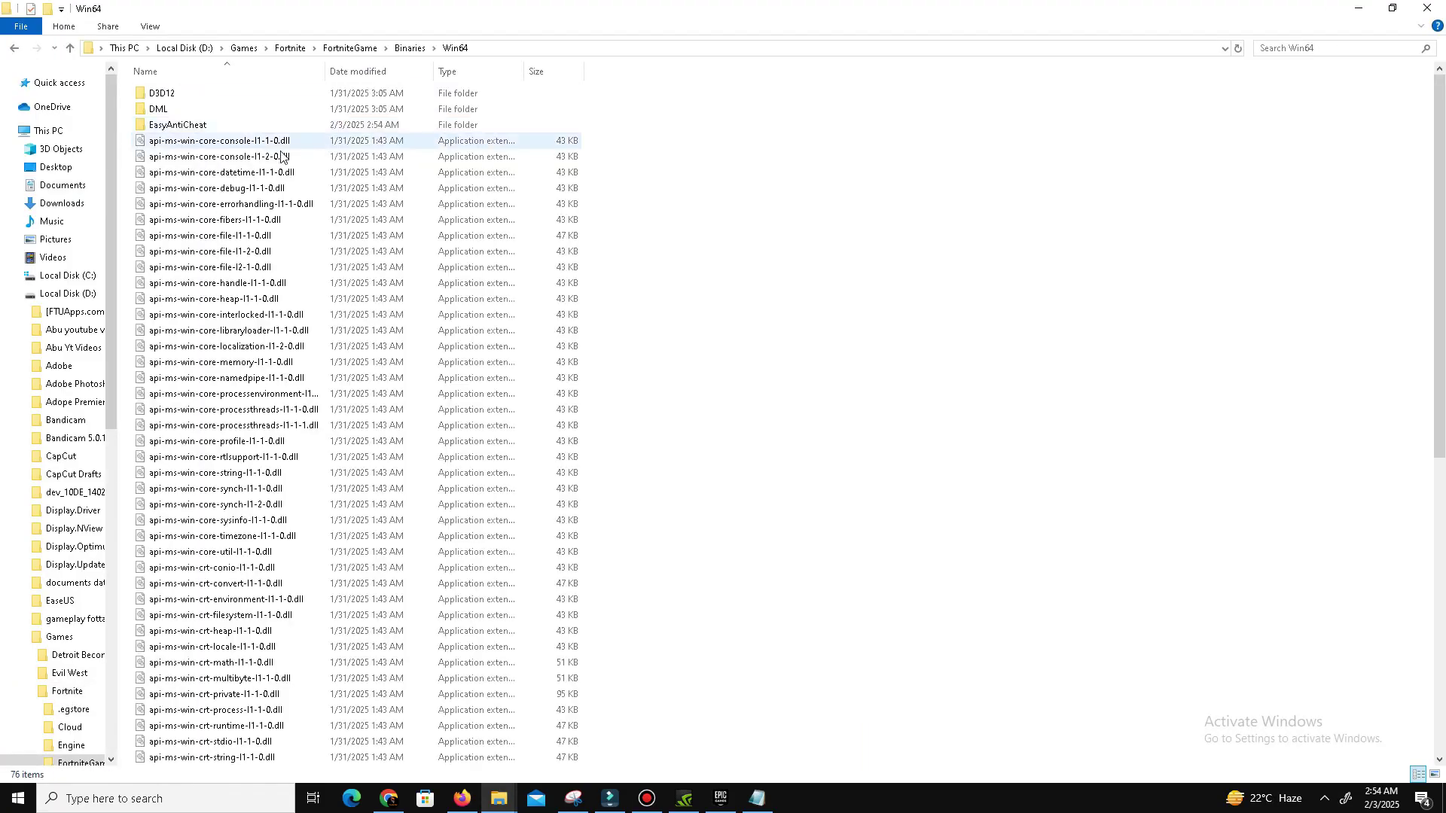
{"action": "left_click", "coordinate": [186, 127]}
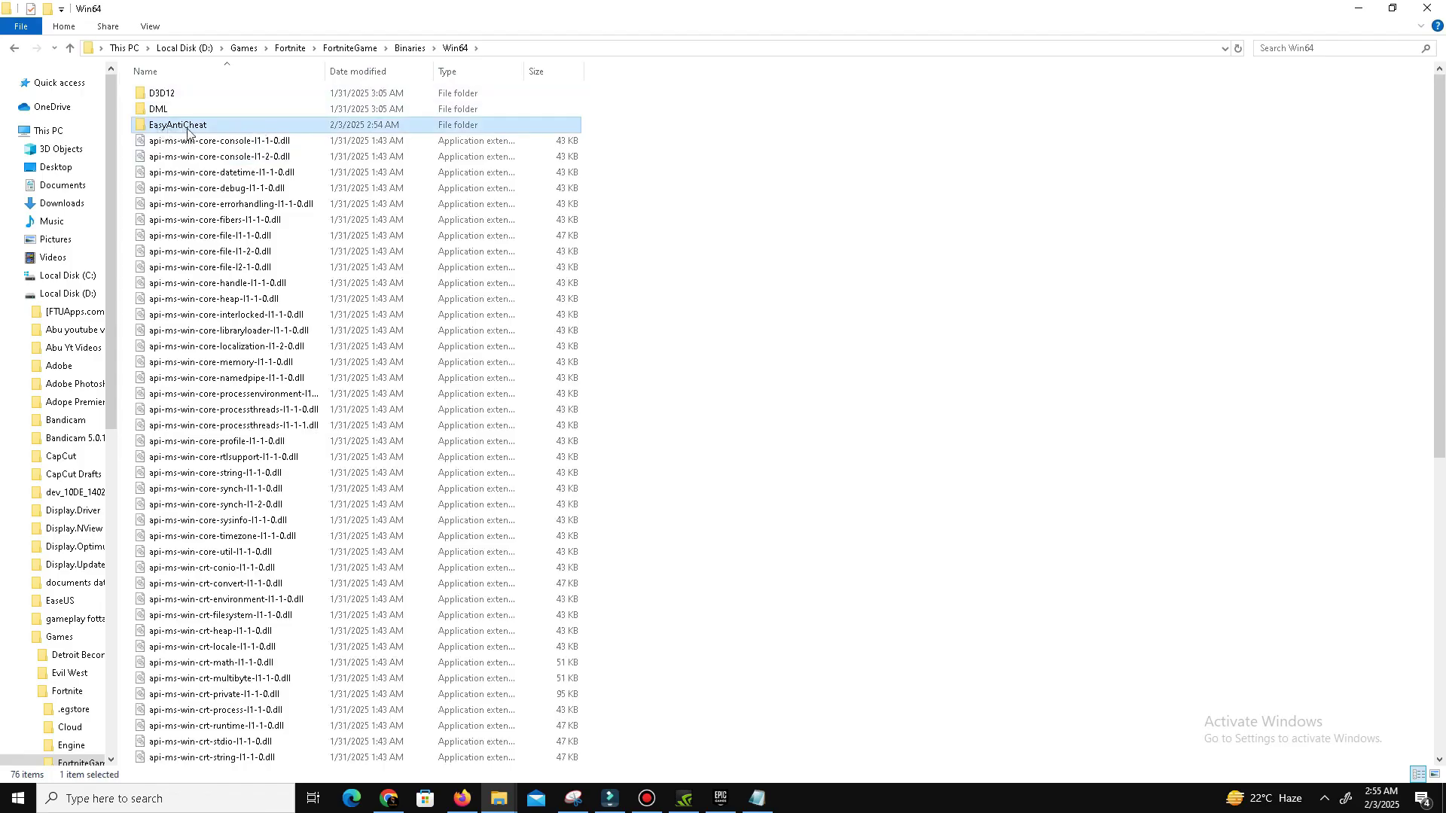
{"action": "double_click", "coordinate": [188, 132]}
Create a desktop shortcut to EasyAntiCheat_EOS_Setup via Send to > Desktop
{"action": "left_click_drag", "start_coordinate": [195, 243], "coordinate": [228, 151]}
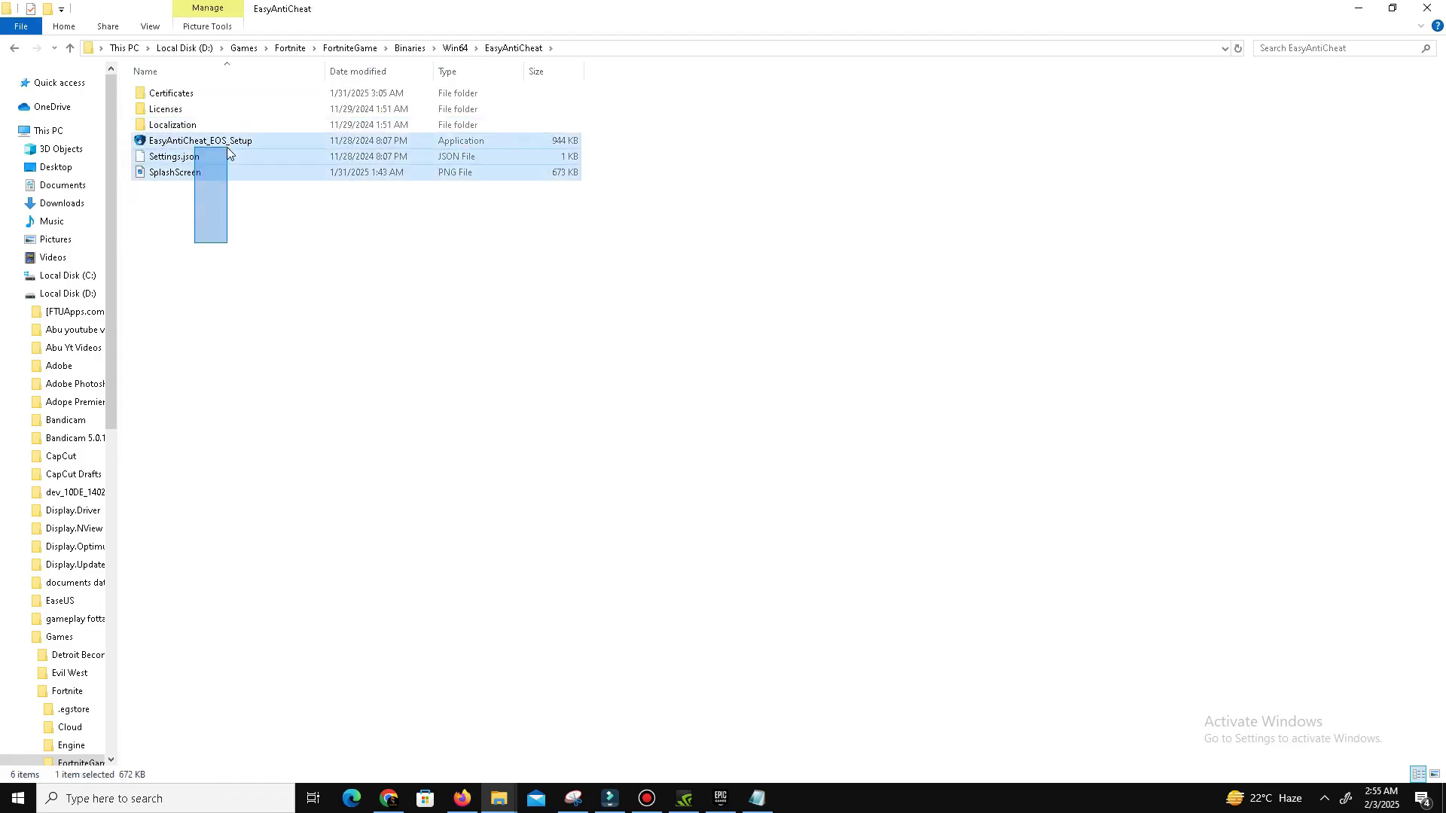
{"action": "left_click", "coordinate": [229, 141]}
{"action": "right_click", "coordinate": [234, 140]}
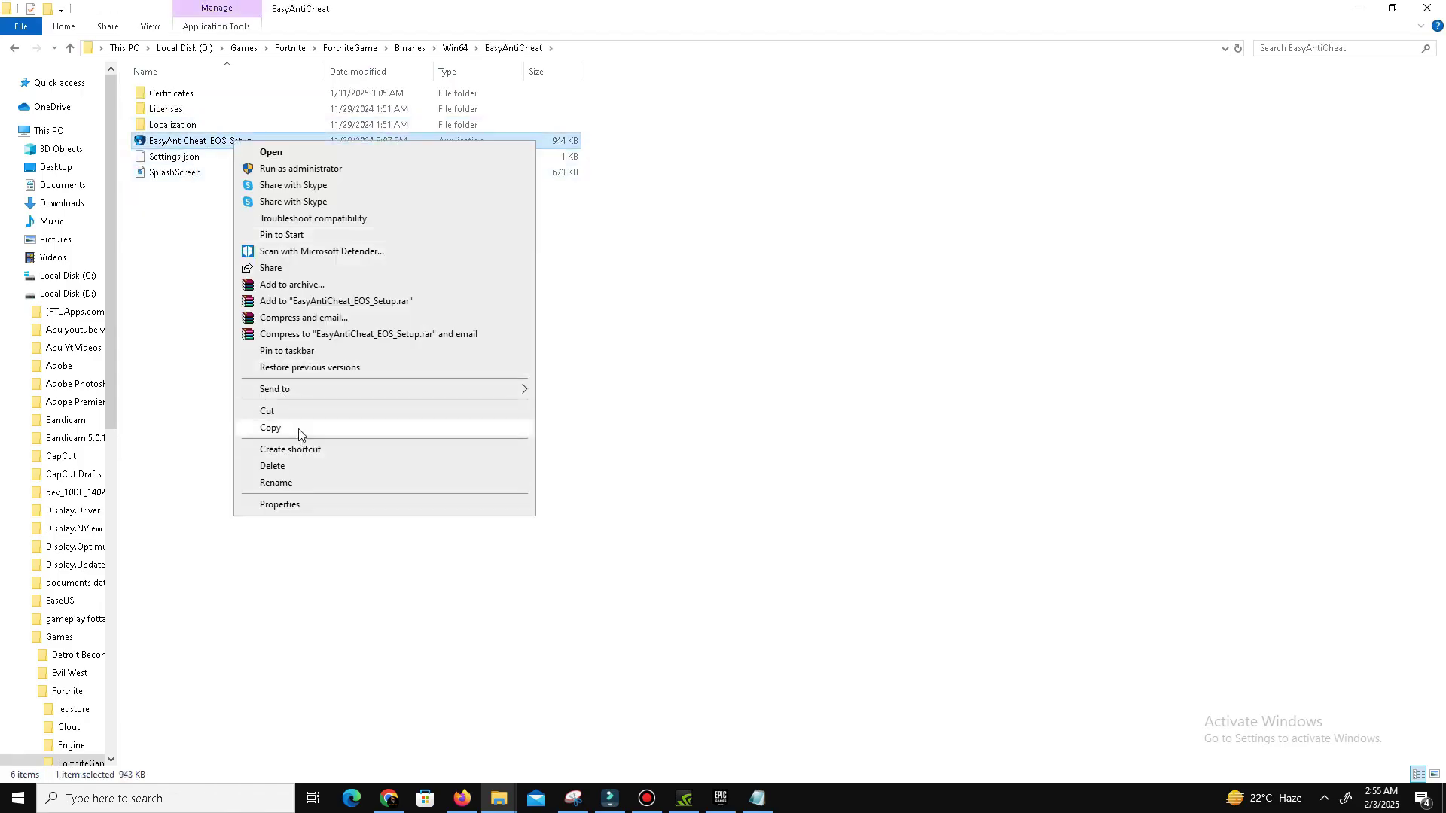
{"action": "left_click", "coordinate": [299, 428]}
{"action": "right_click", "coordinate": [857, 798]}
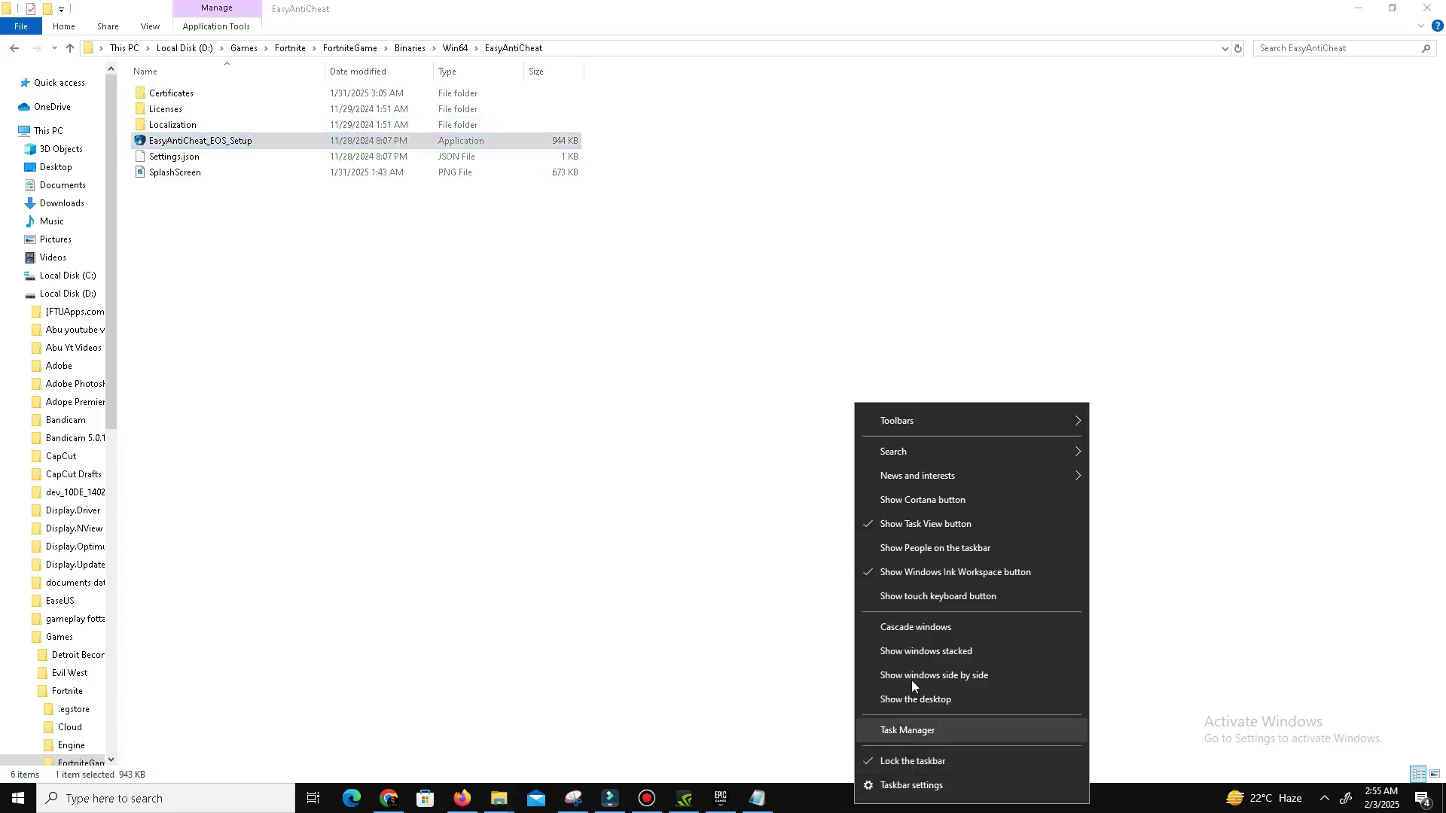
{"action": "left_click", "coordinate": [238, 142]}
{"action": "right_click", "coordinate": [238, 142]}
{"action": "mouse_move", "coordinate": [319, 393]}
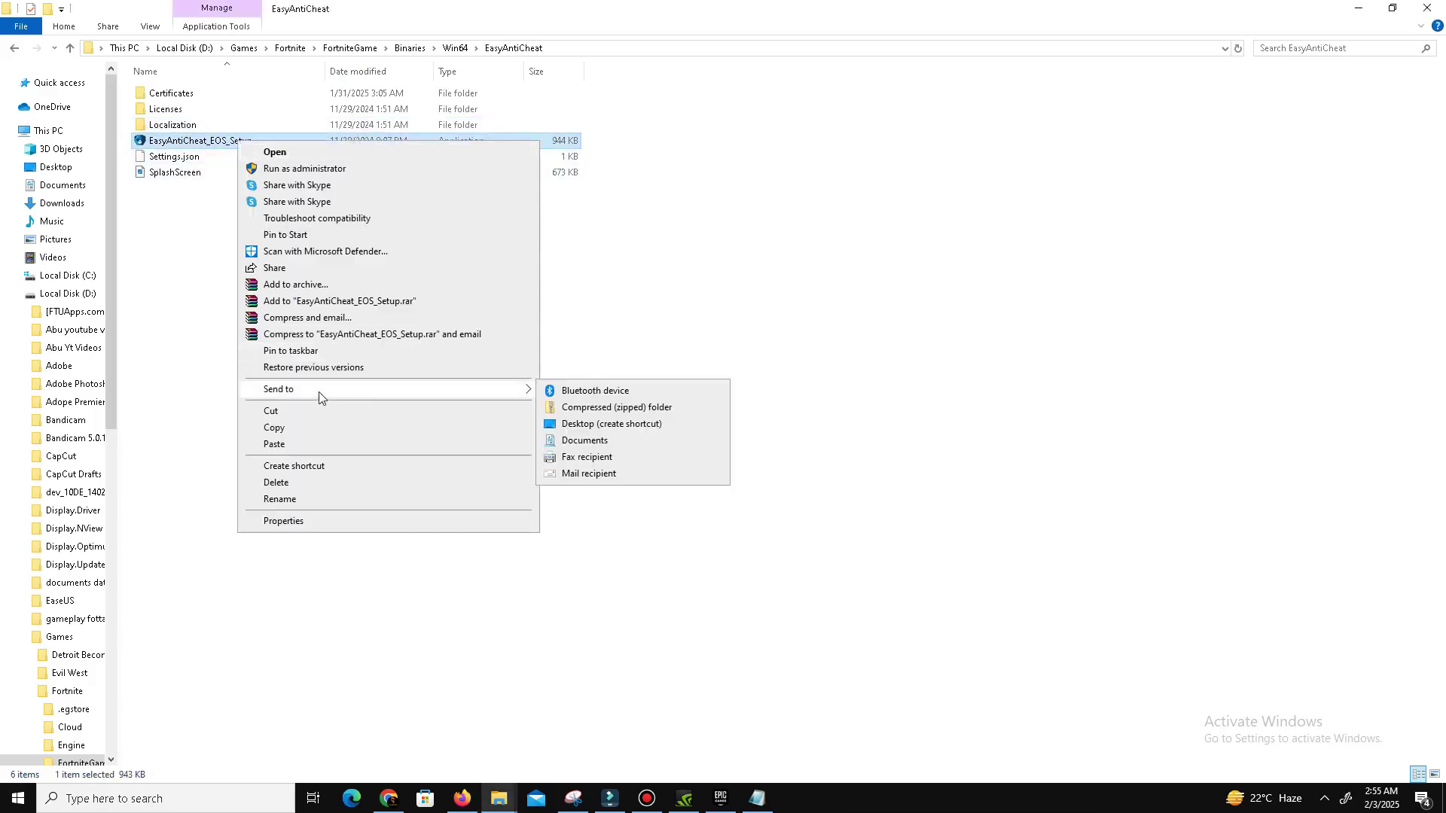
{"action": "left_click", "coordinate": [649, 426]}
On the desktop, append ' repair' to the EasyAntiCheat_EOS_Setup shortcut's Target
{"action": "right_click", "coordinate": [949, 798]}
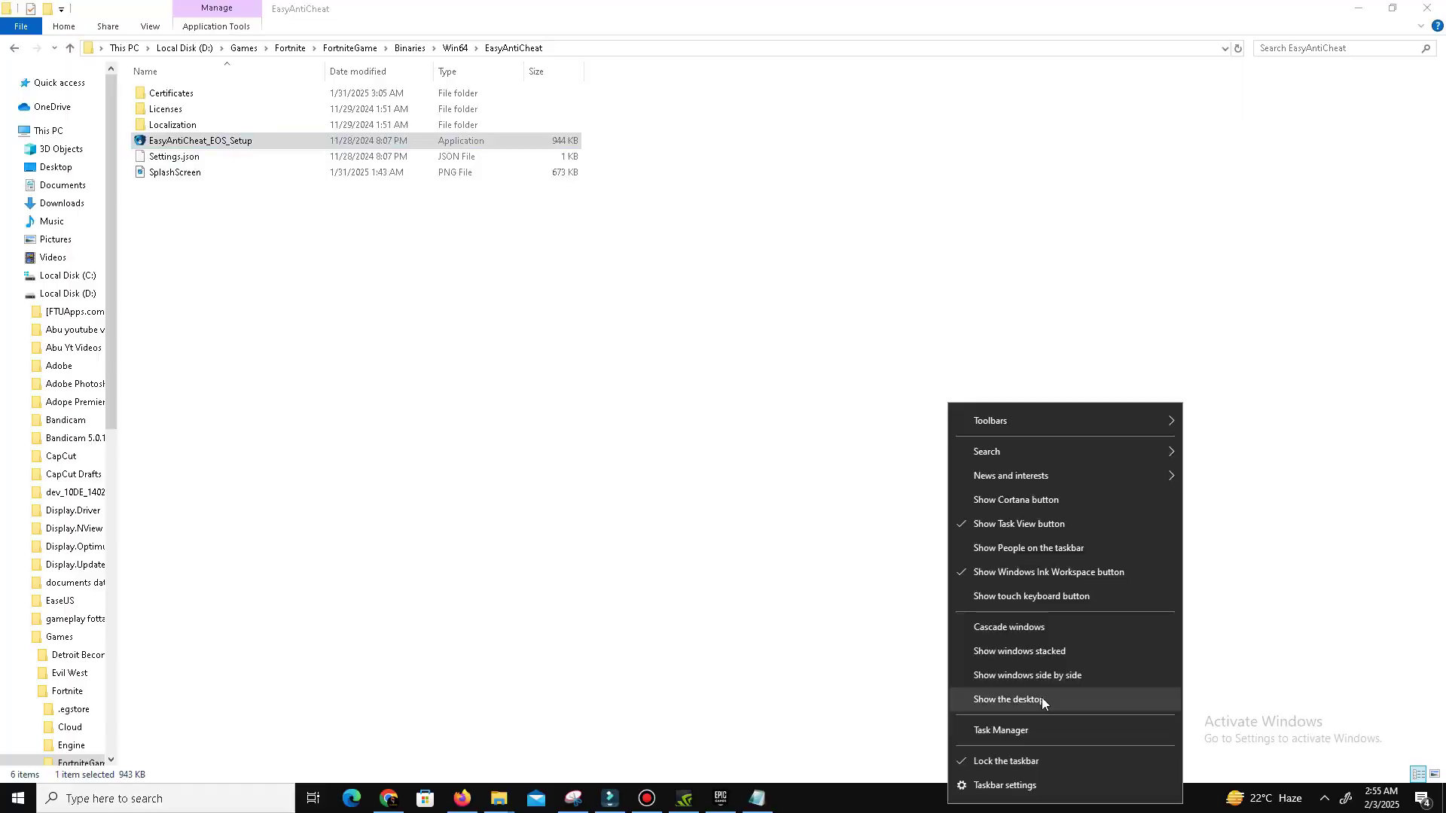
{"action": "left_click", "coordinate": [1041, 697]}
{"action": "right_click", "coordinate": [302, 497]}
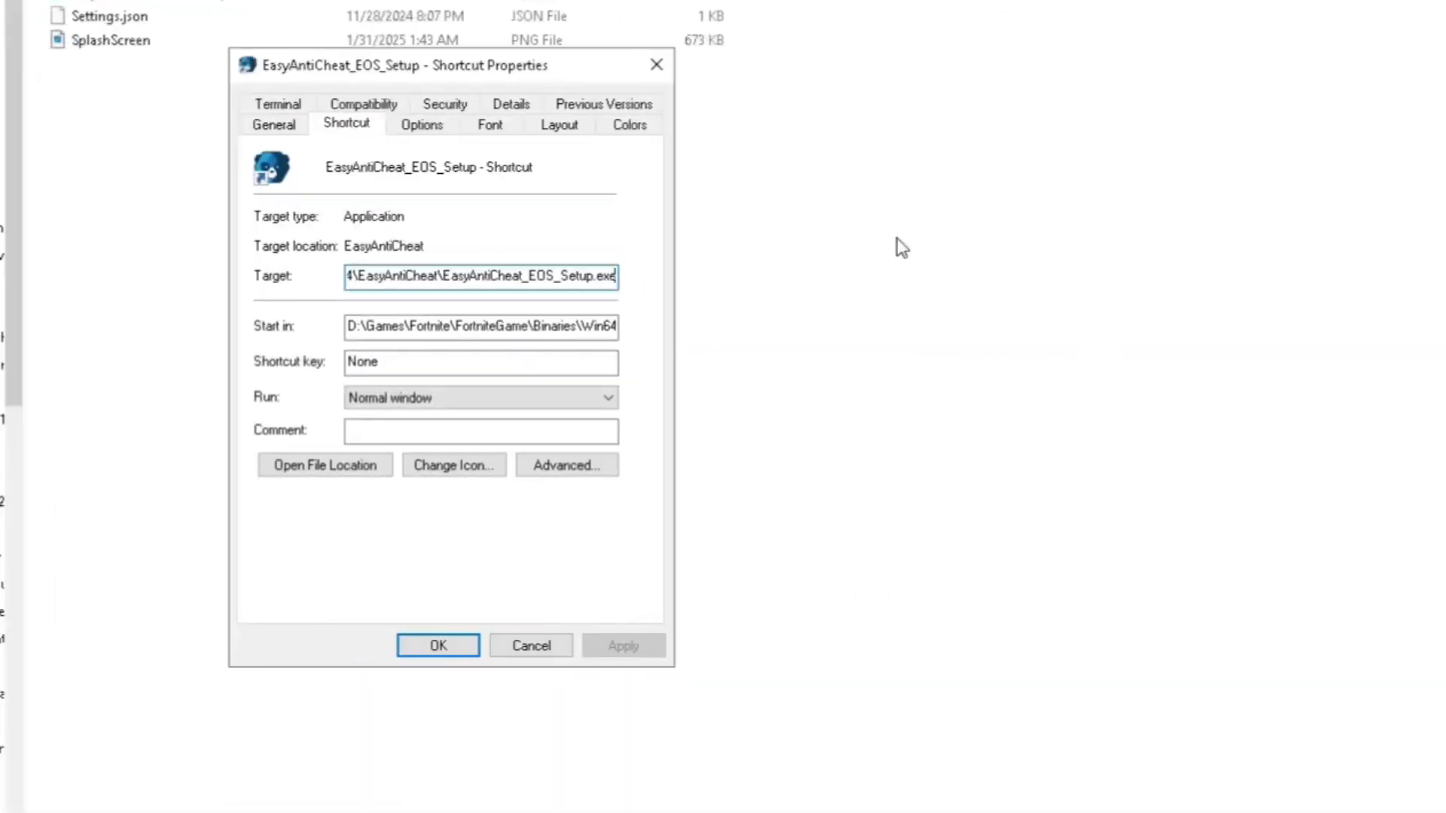
{"action": "type", "text": "\" repair"}
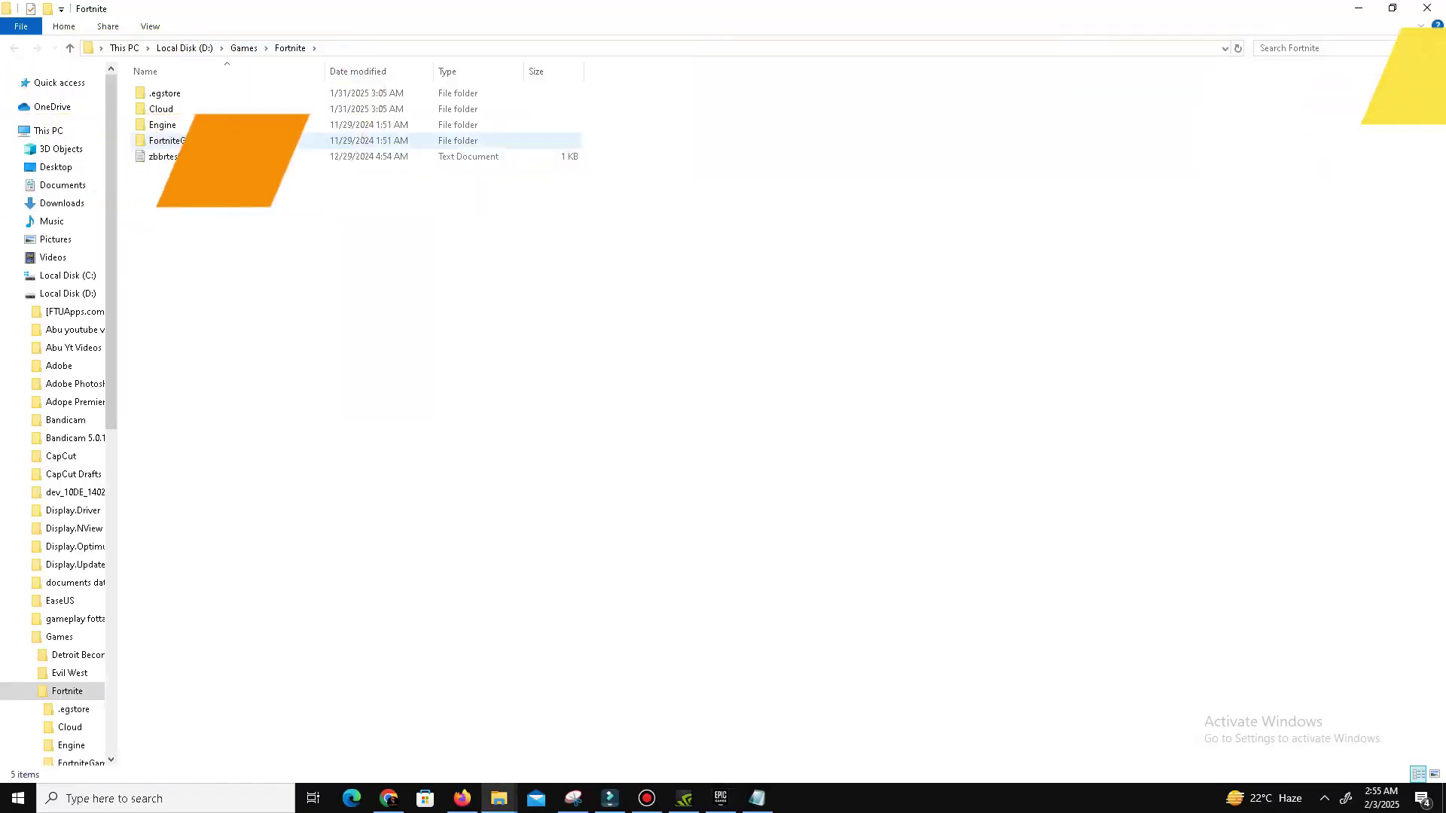
Open the Properties of FortniteClient-Win64-Shipping in FortniteGame\Binaries\Win64
{"action": "double_click", "coordinate": [210, 140]}
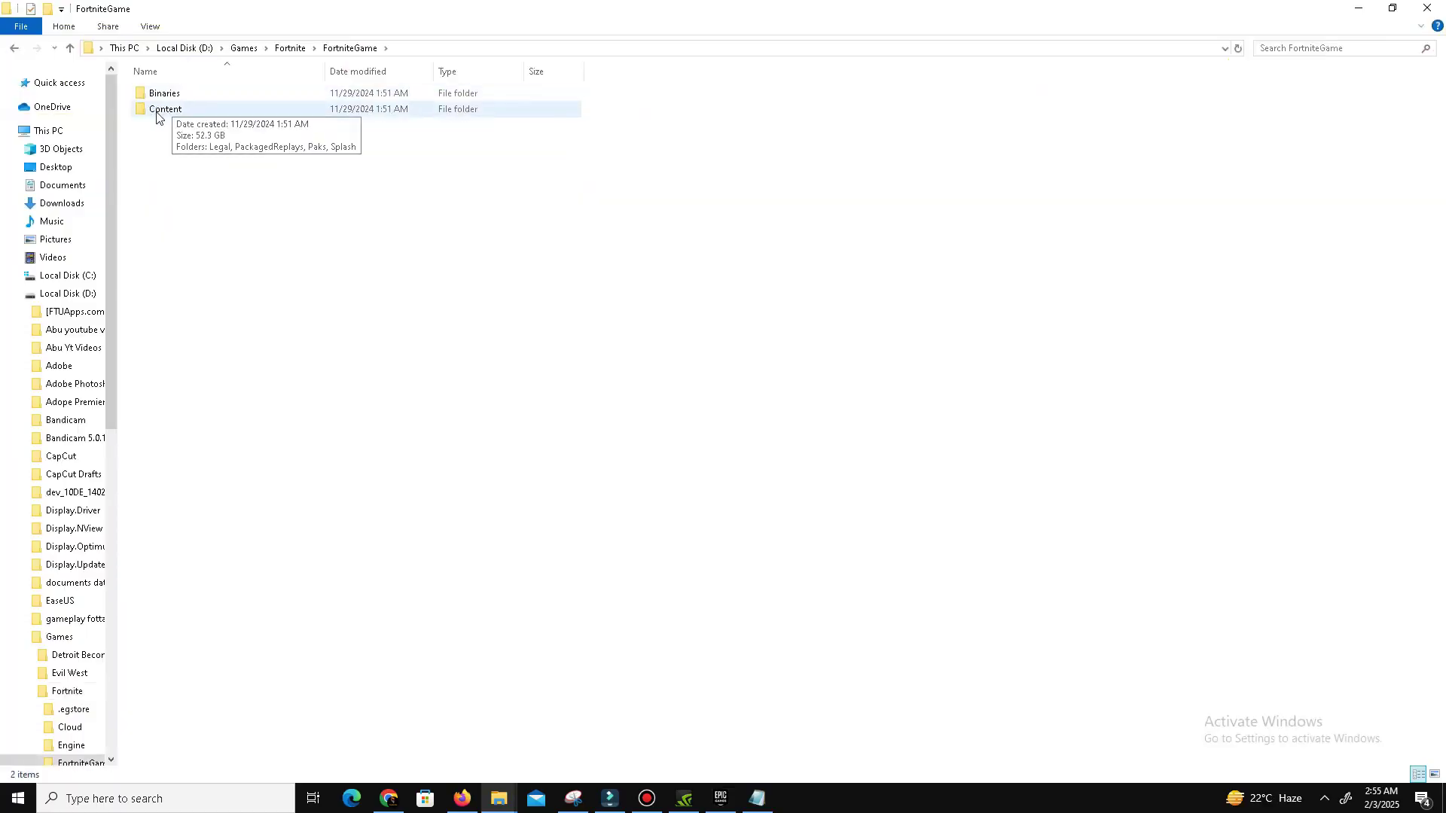
{"action": "double_click", "coordinate": [175, 96]}
{"action": "double_click", "coordinate": [176, 110]}
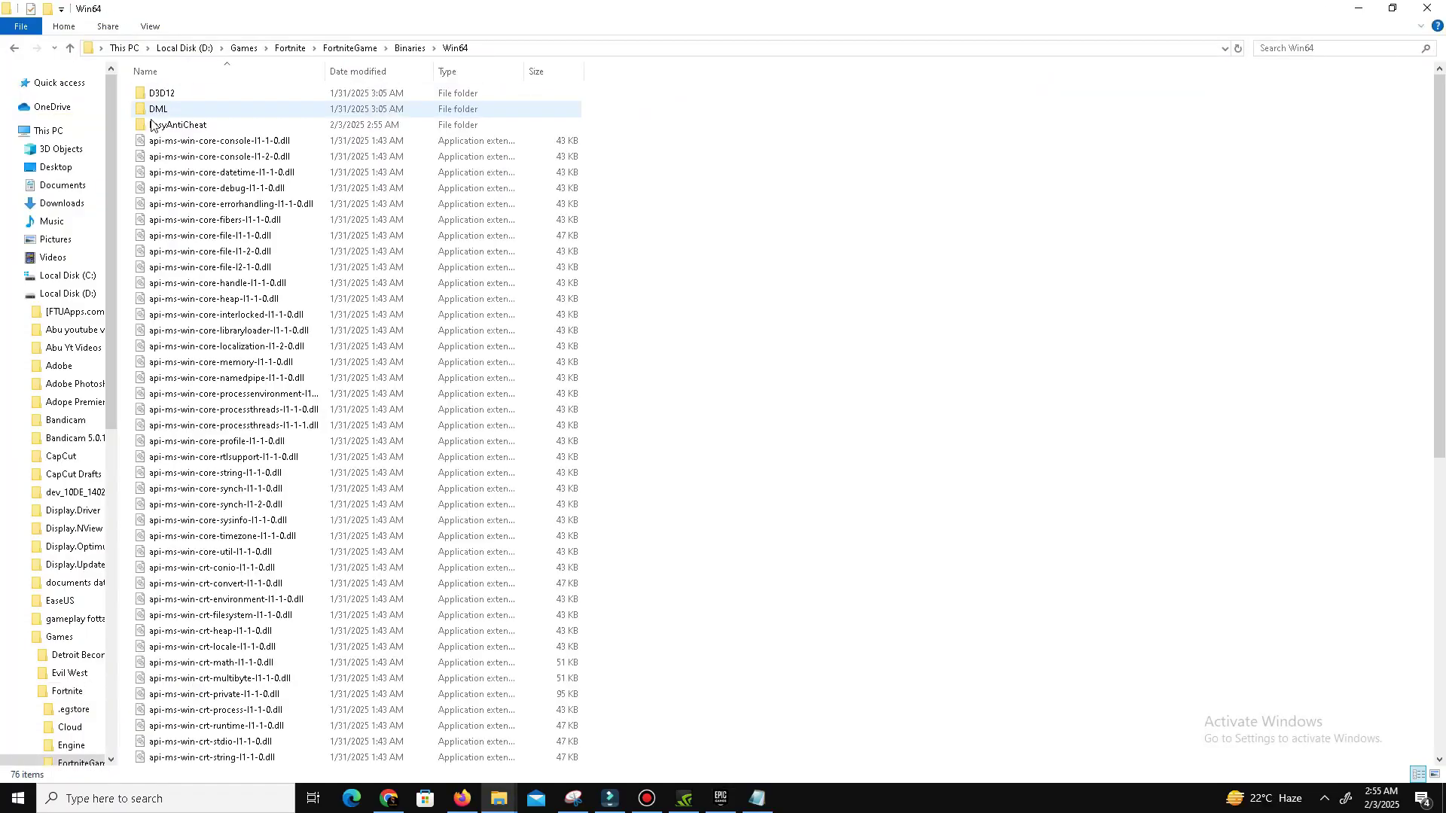
{"action": "scroll", "coordinate": [771, 445], "scroll_direction": "down", "scroll_amount": 11}
{"action": "left_click", "coordinate": [298, 475]}
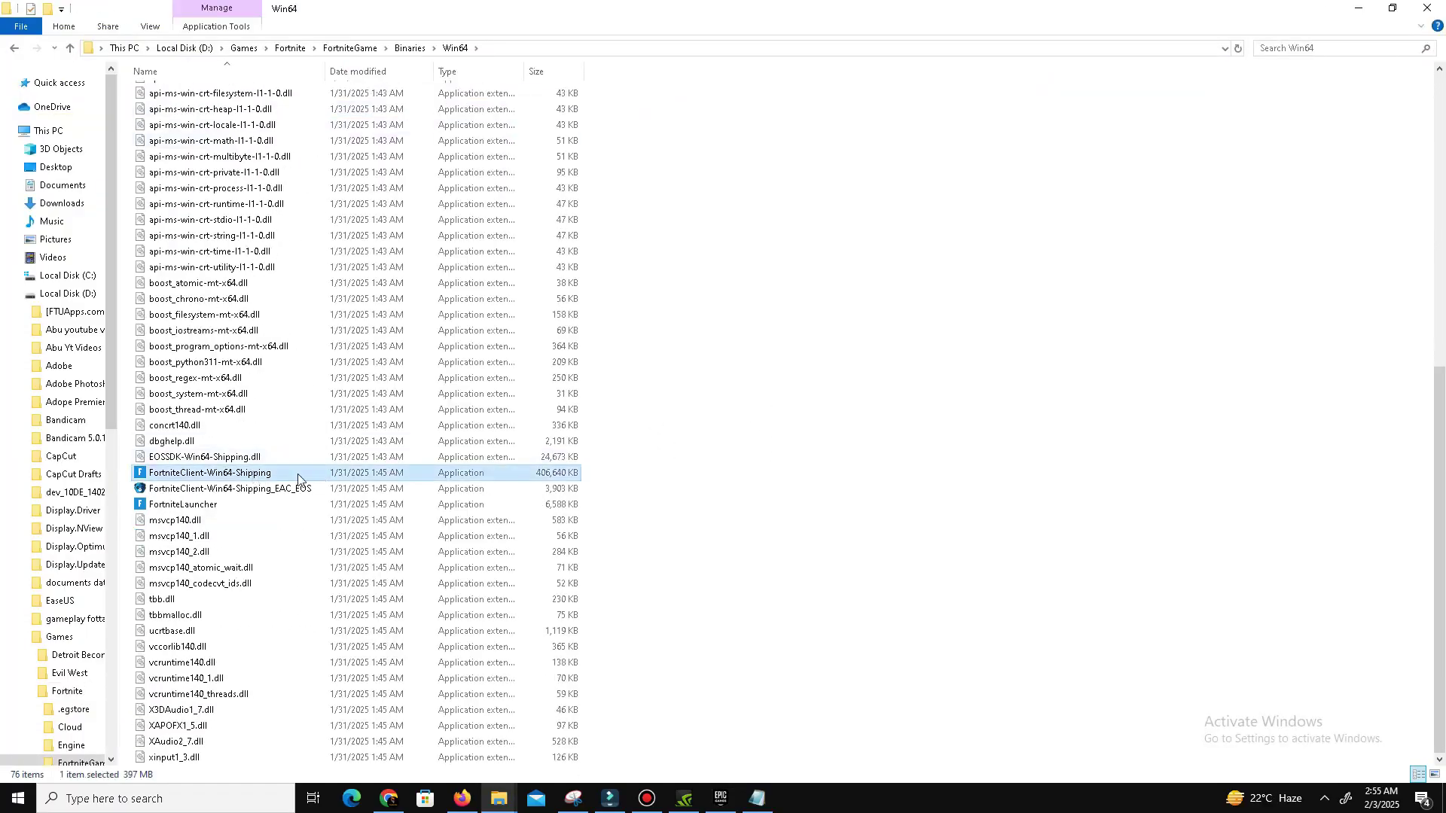
{"action": "right_click", "coordinate": [255, 479]}
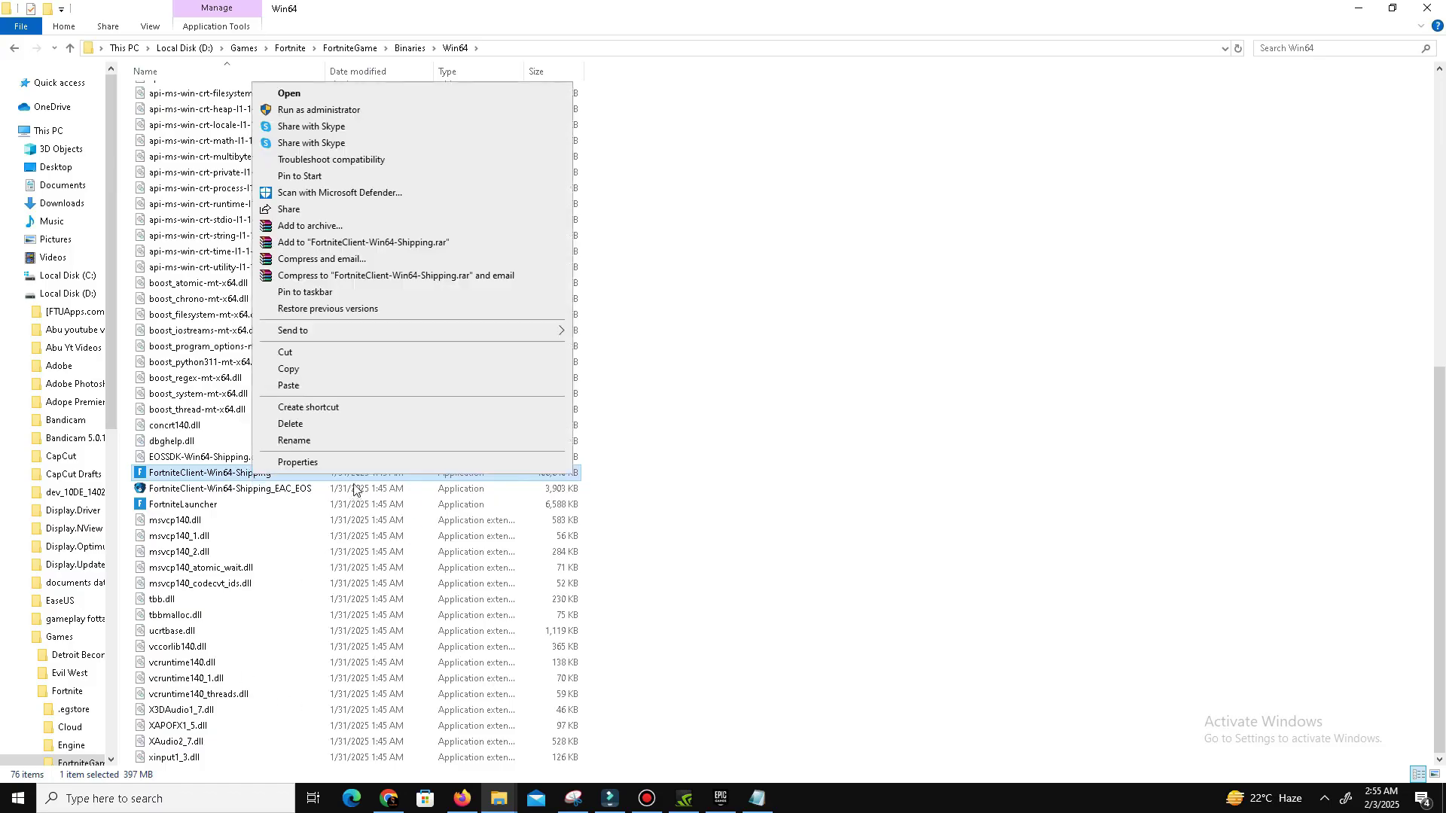
{"action": "left_click", "coordinate": [332, 462]}
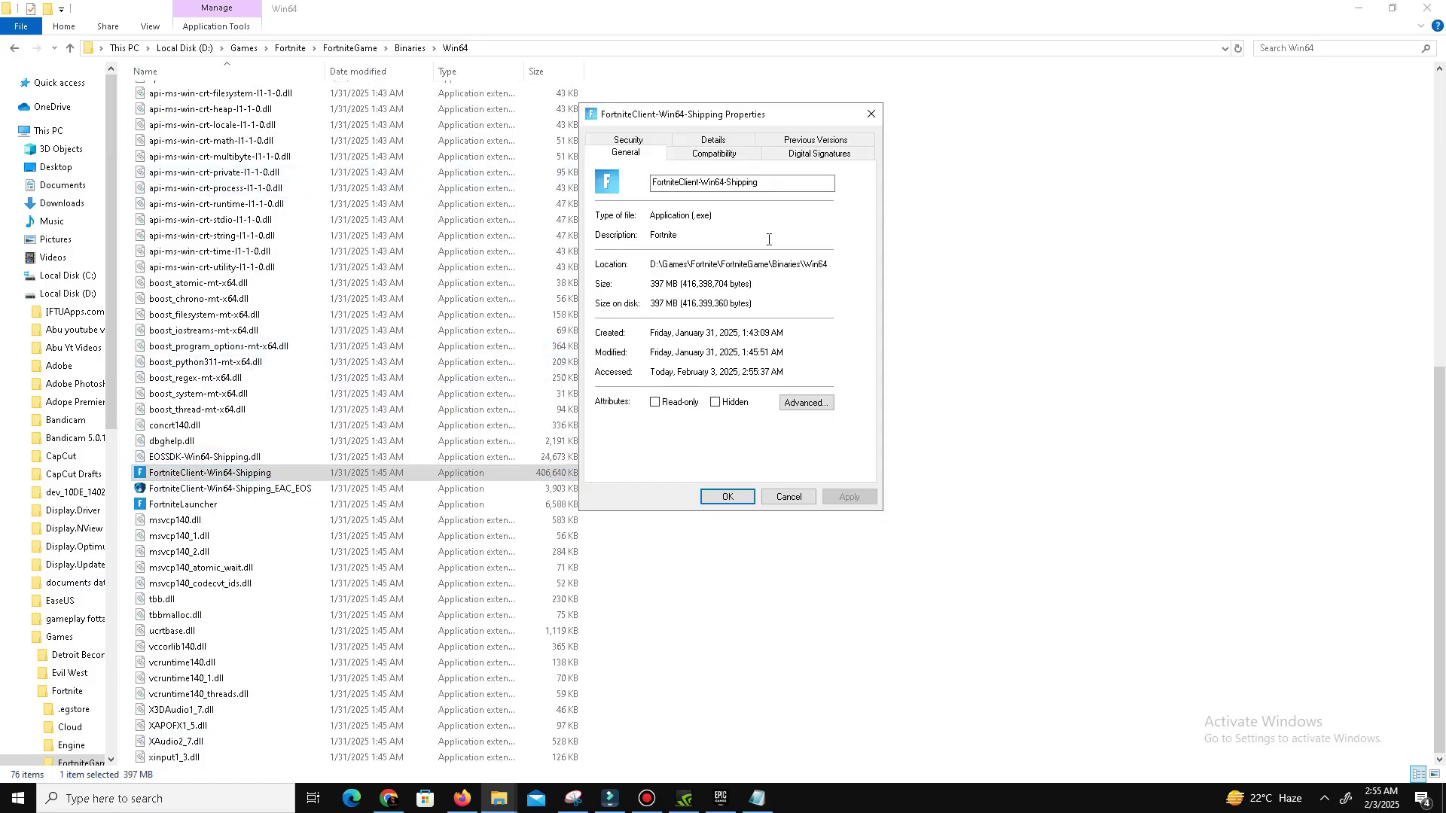
Set Windows 8 compatibility mode and always run as administrator, then apply
{"action": "left_click", "coordinate": [717, 155]}
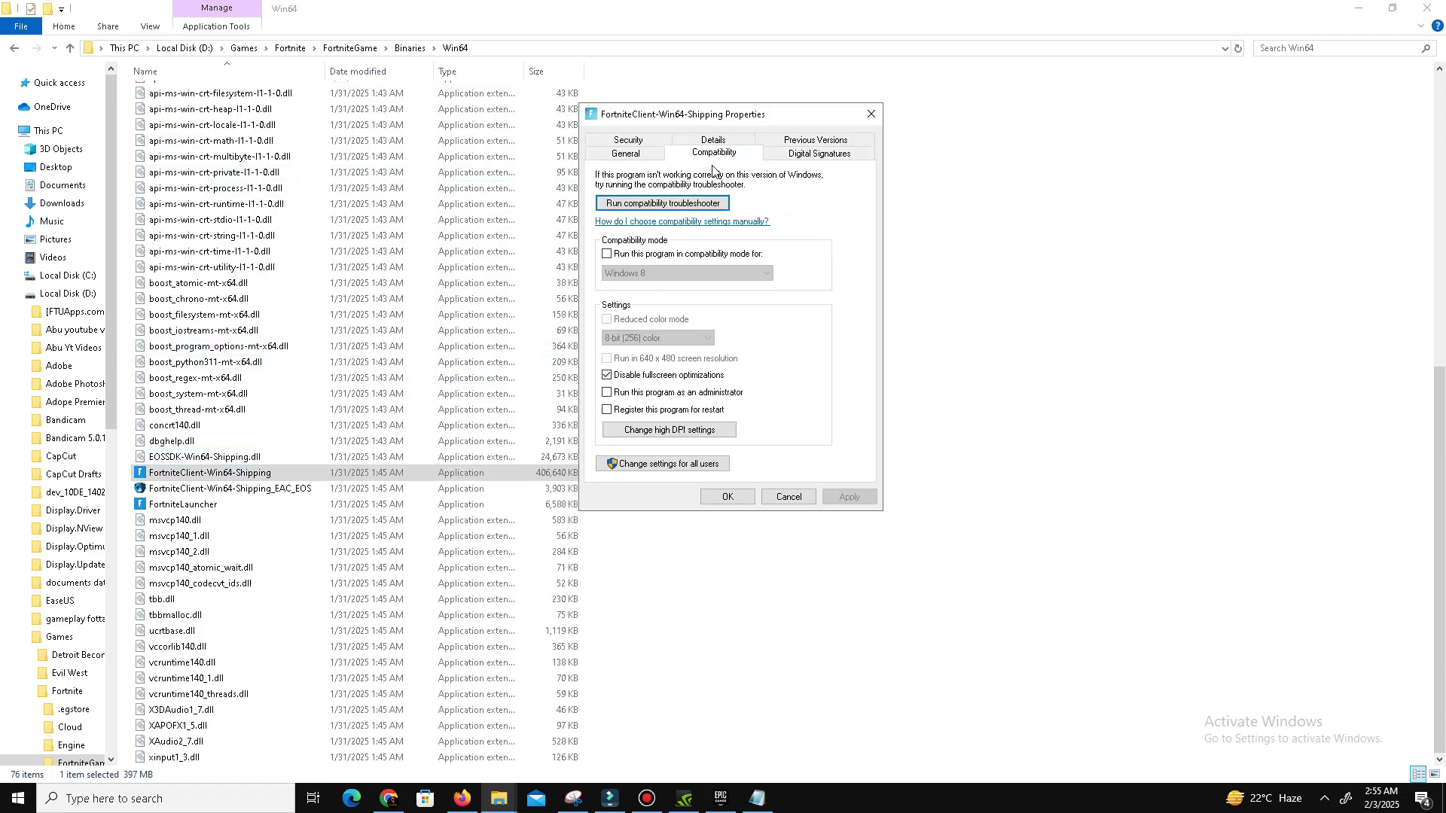
{"action": "left_click", "coordinate": [653, 256]}
{"action": "left_click", "coordinate": [699, 272]}
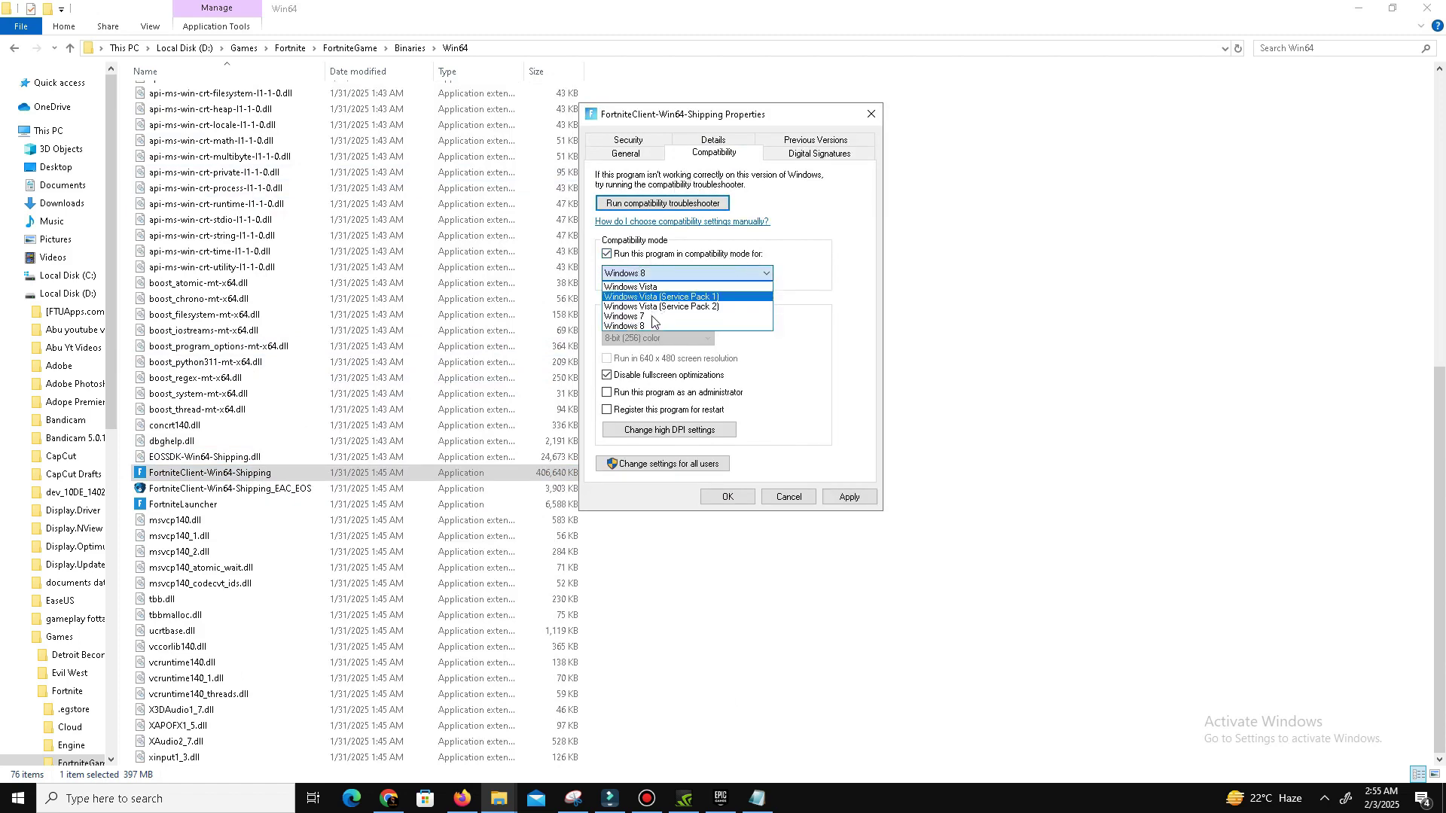
{"action": "left_click", "coordinate": [698, 272]}
{"action": "left_click", "coordinate": [699, 273]}
{"action": "left_click", "coordinate": [652, 411]}
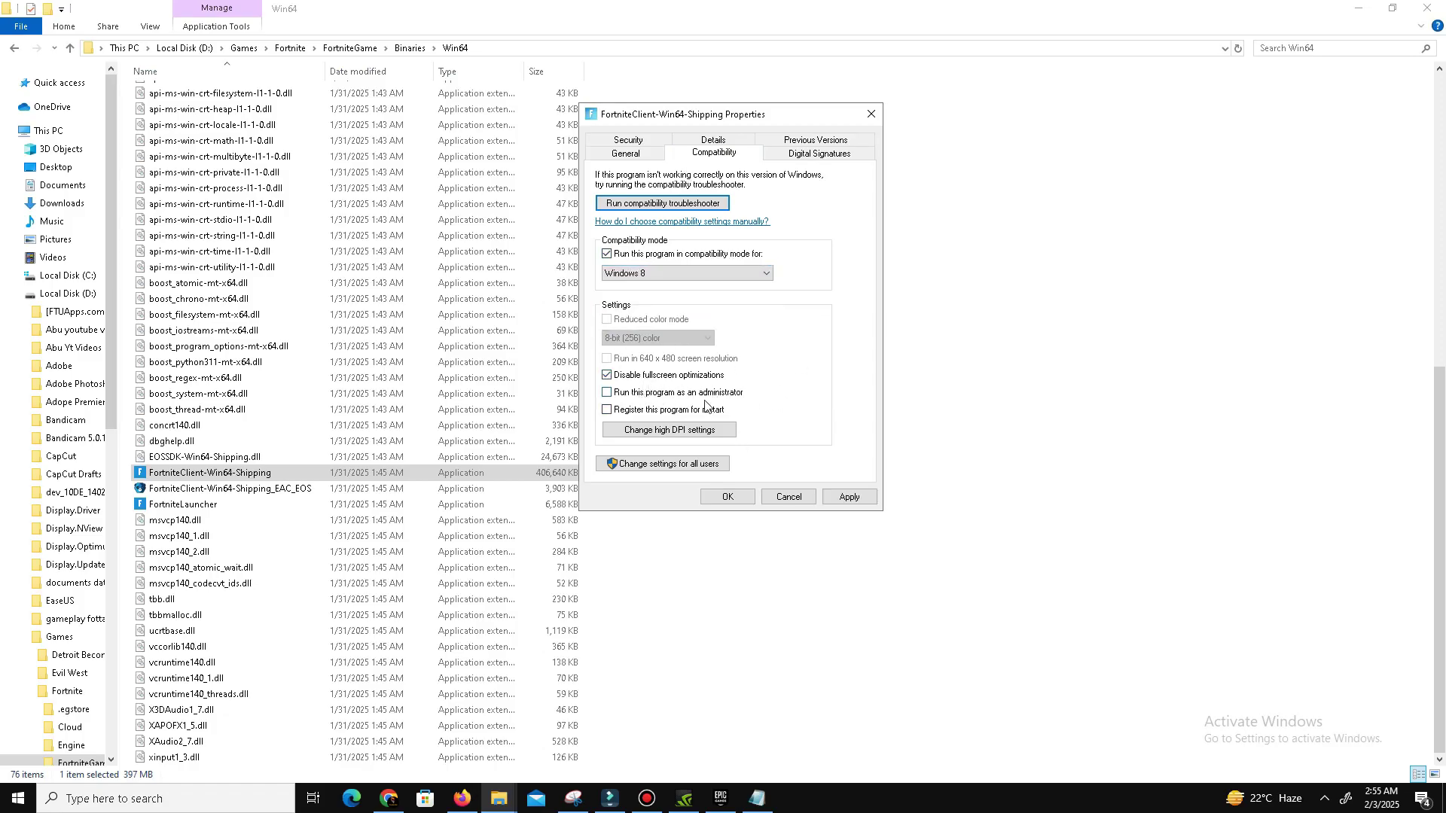
{"action": "left_click", "coordinate": [677, 393]}
{"action": "left_click", "coordinate": [851, 497]}
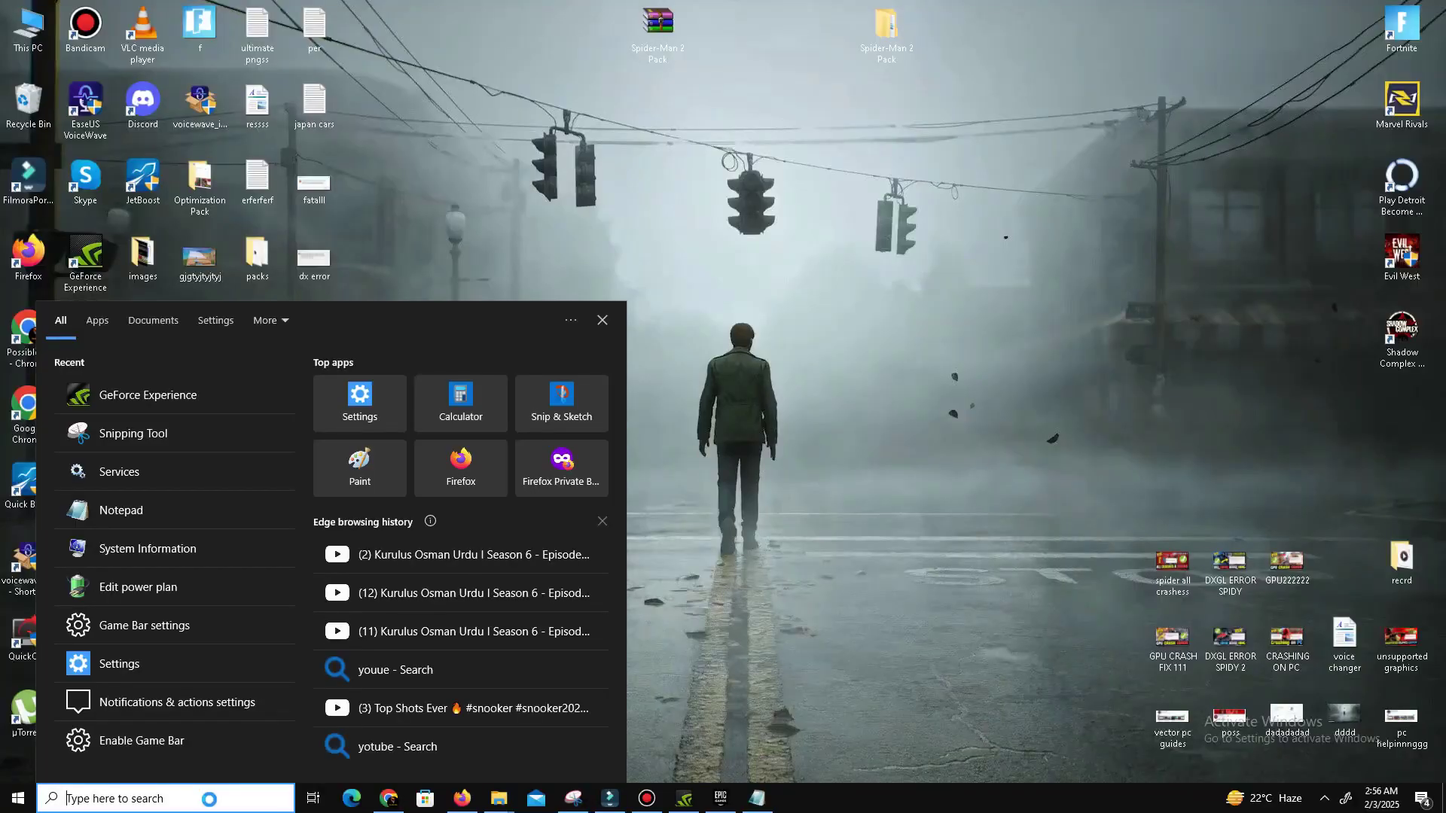
Search 'epi', dismiss the Epic Games Launcher result's menu, and bring the launcher up from the taskbar
{"action": "type", "text": "epi"}
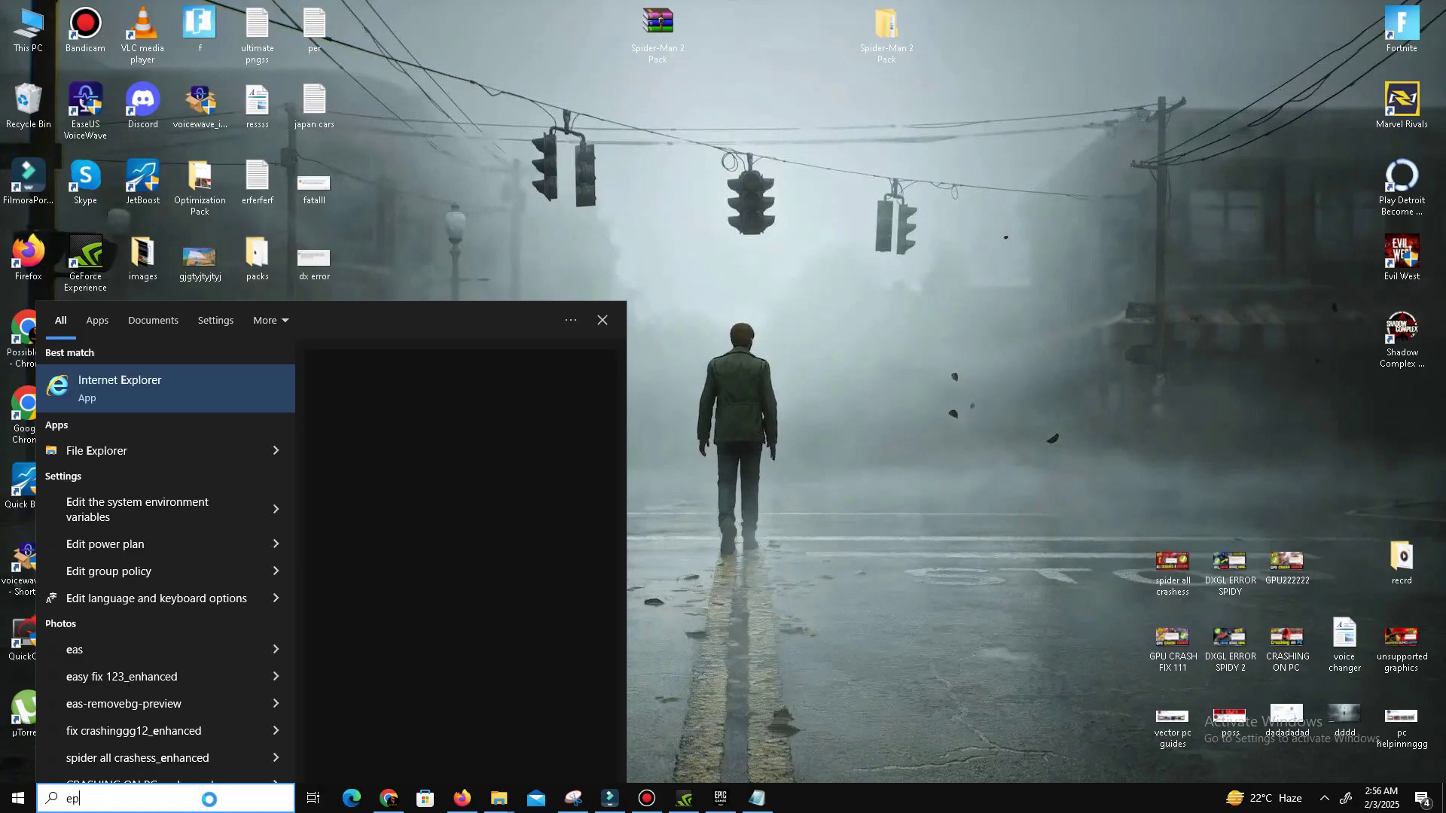
{"action": "right_click", "coordinate": [145, 386]}
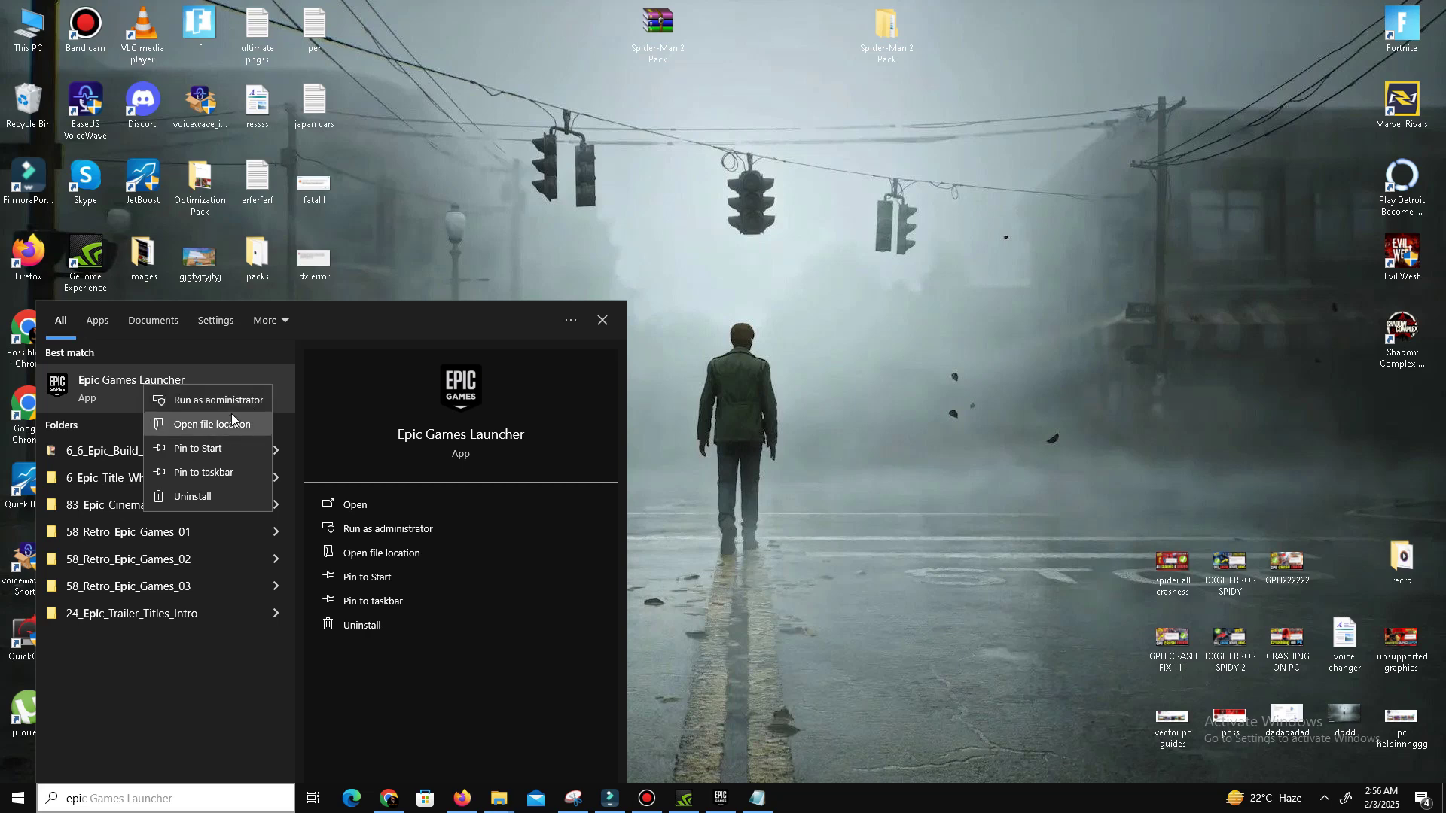
{"action": "left_click", "coordinate": [832, 402]}
{"action": "left_click", "coordinate": [709, 789]}
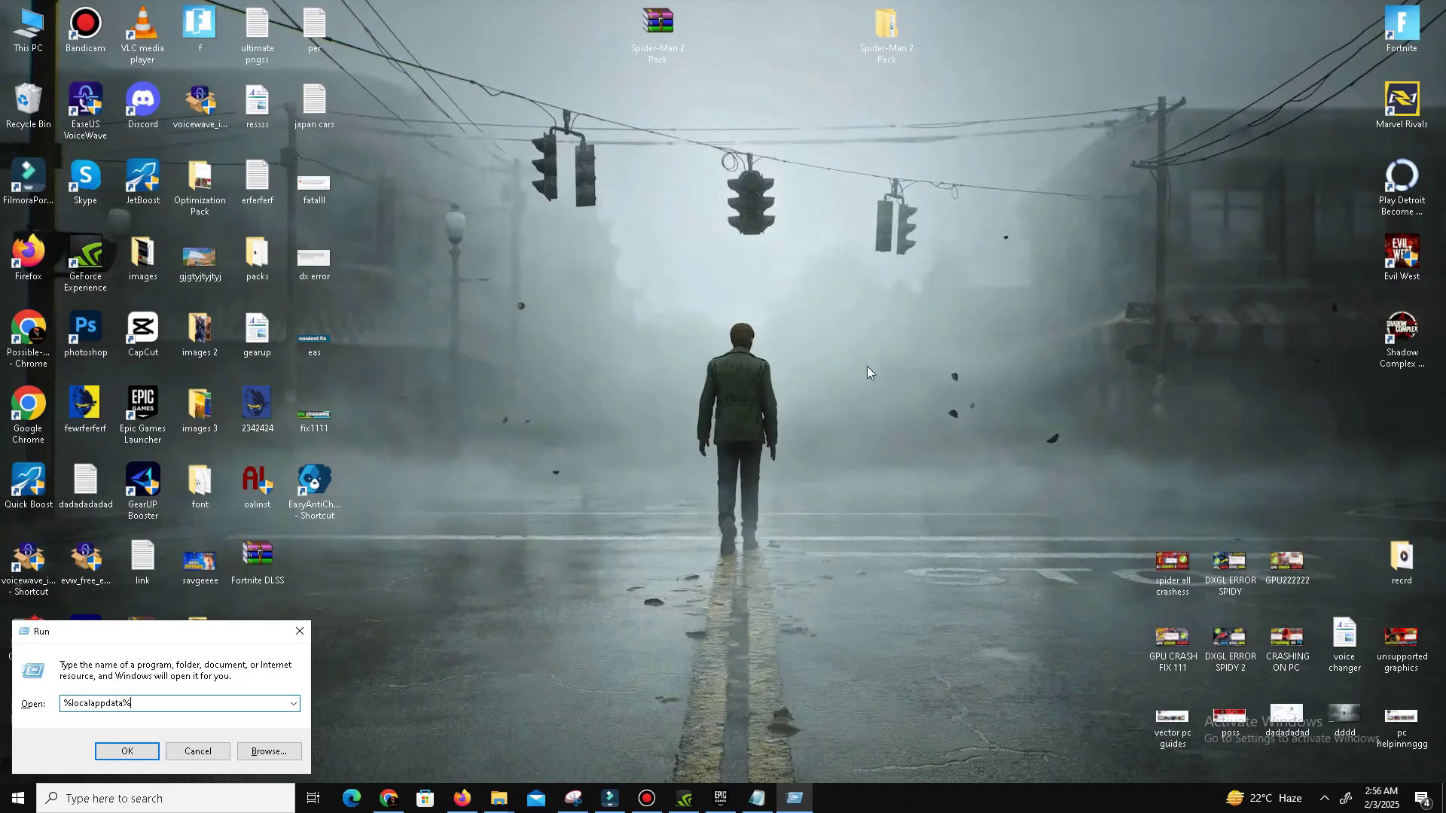
Delete the three UECC-Windows folders in %localappdata%\FortniteGame\Saved\Config\CrashReportClient
{"action": "left_click", "coordinate": [104, 748]}
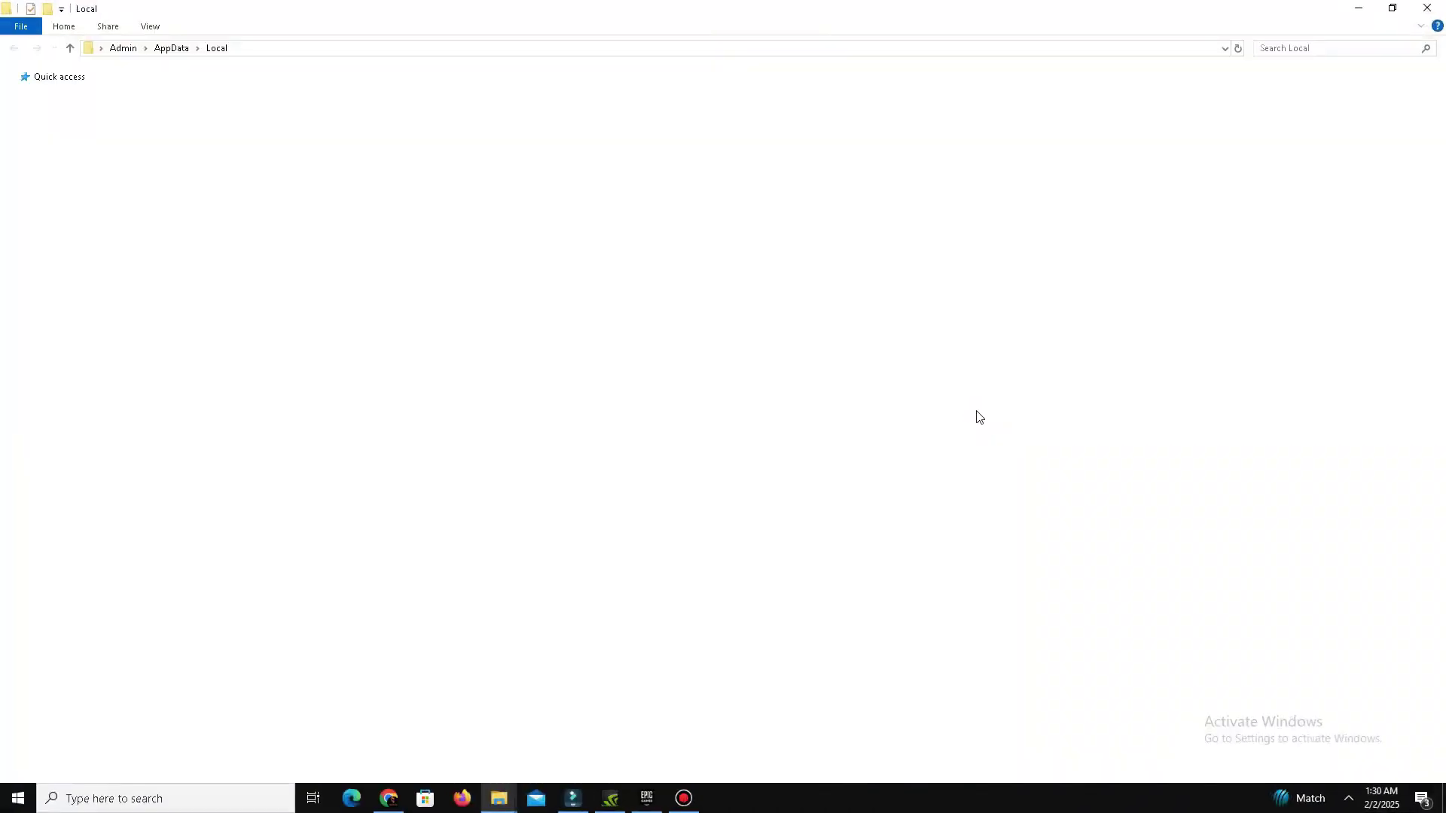
{"action": "double_click", "coordinate": [207, 330]}
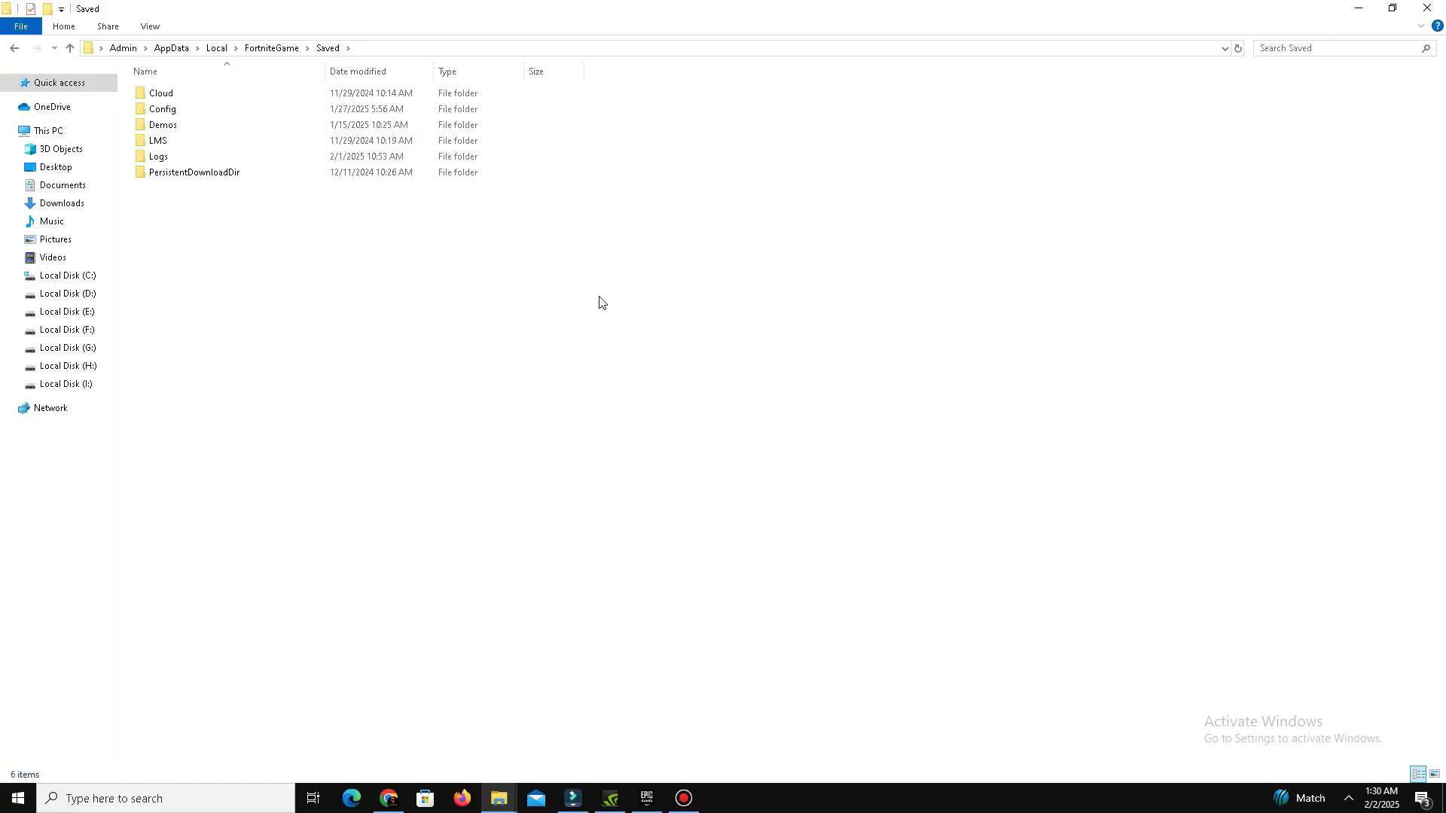
{"action": "double_click", "coordinate": [178, 111]}
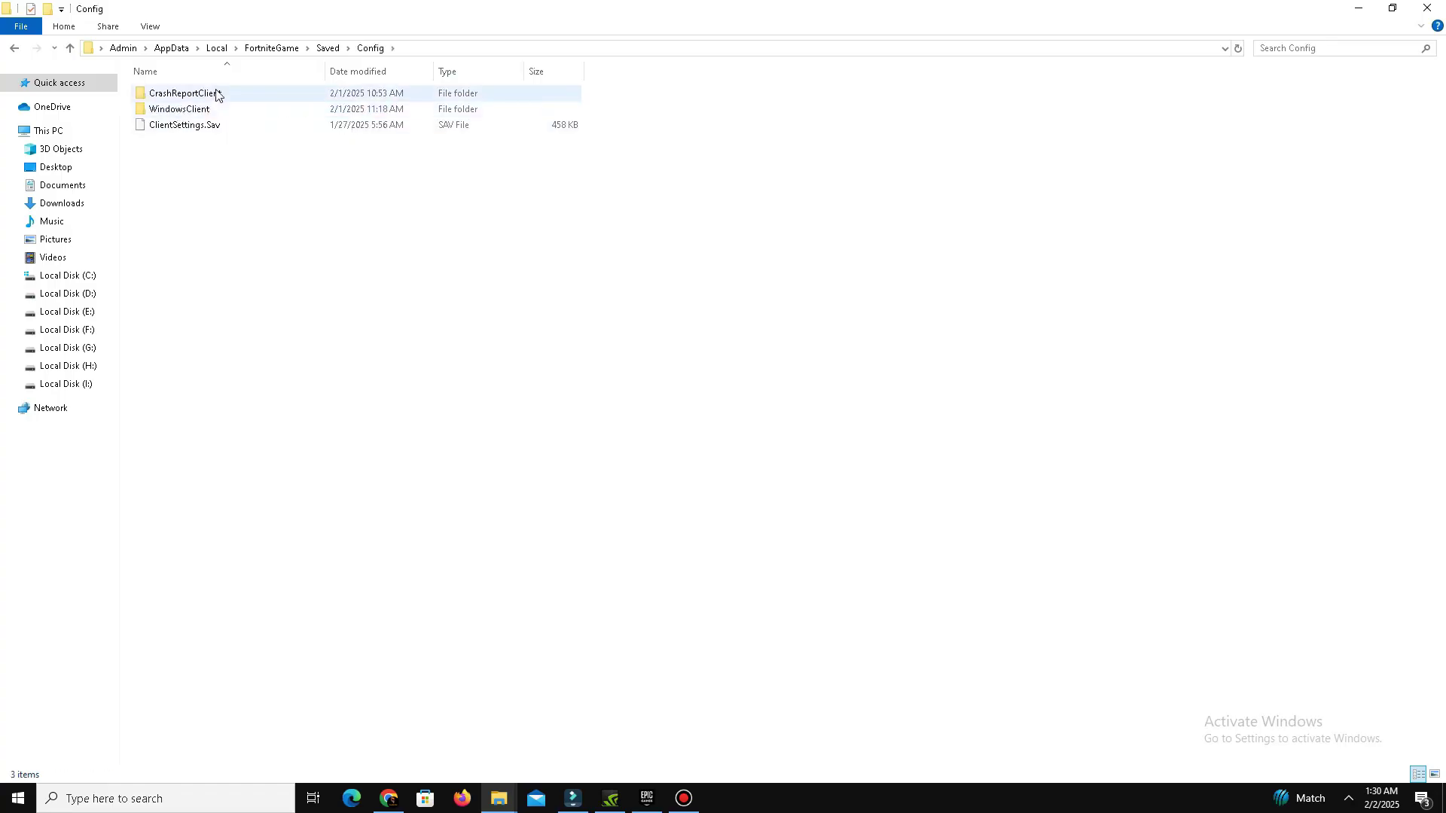
{"action": "double_click", "coordinate": [215, 93]}
{"action": "left_click_drag", "start_coordinate": [543, 310], "coordinate": [210, 33]}
{"action": "right_click", "coordinate": [341, 107]}
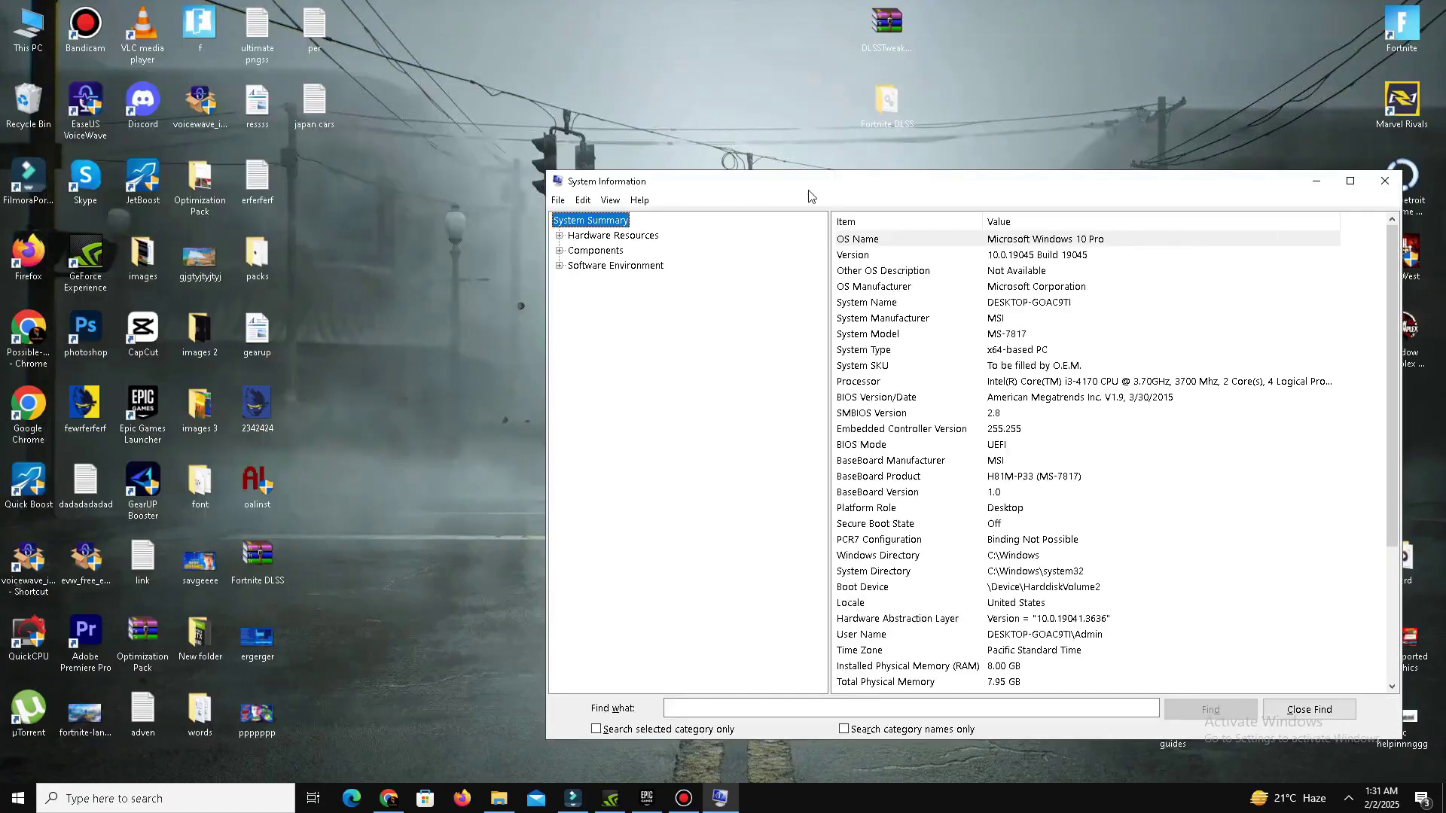
Move the System Information window aside and close it
{"action": "left_click_drag", "start_coordinate": [809, 192], "coordinate": [634, 168]}
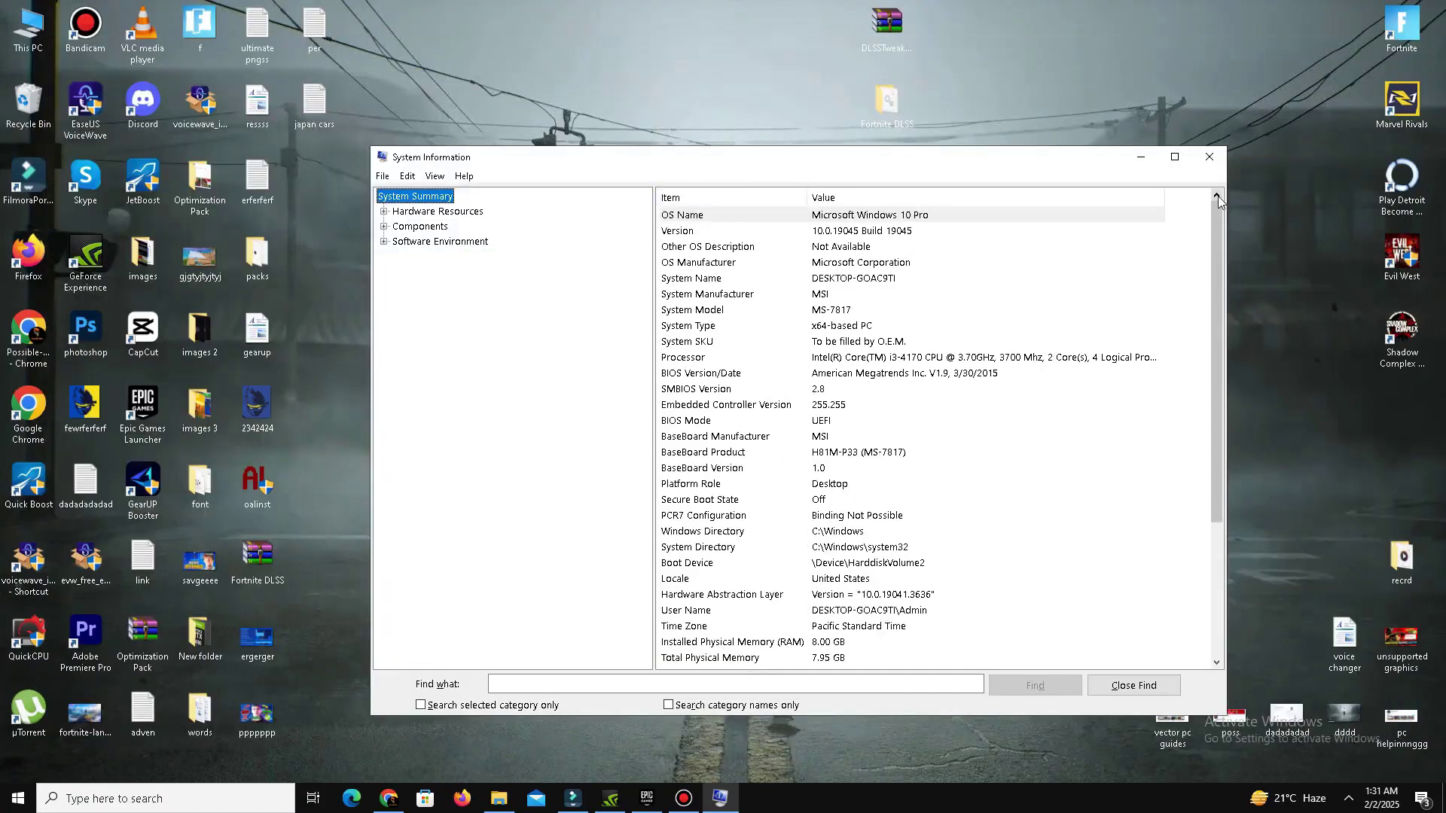
{"action": "left_click", "coordinate": [1212, 159]}
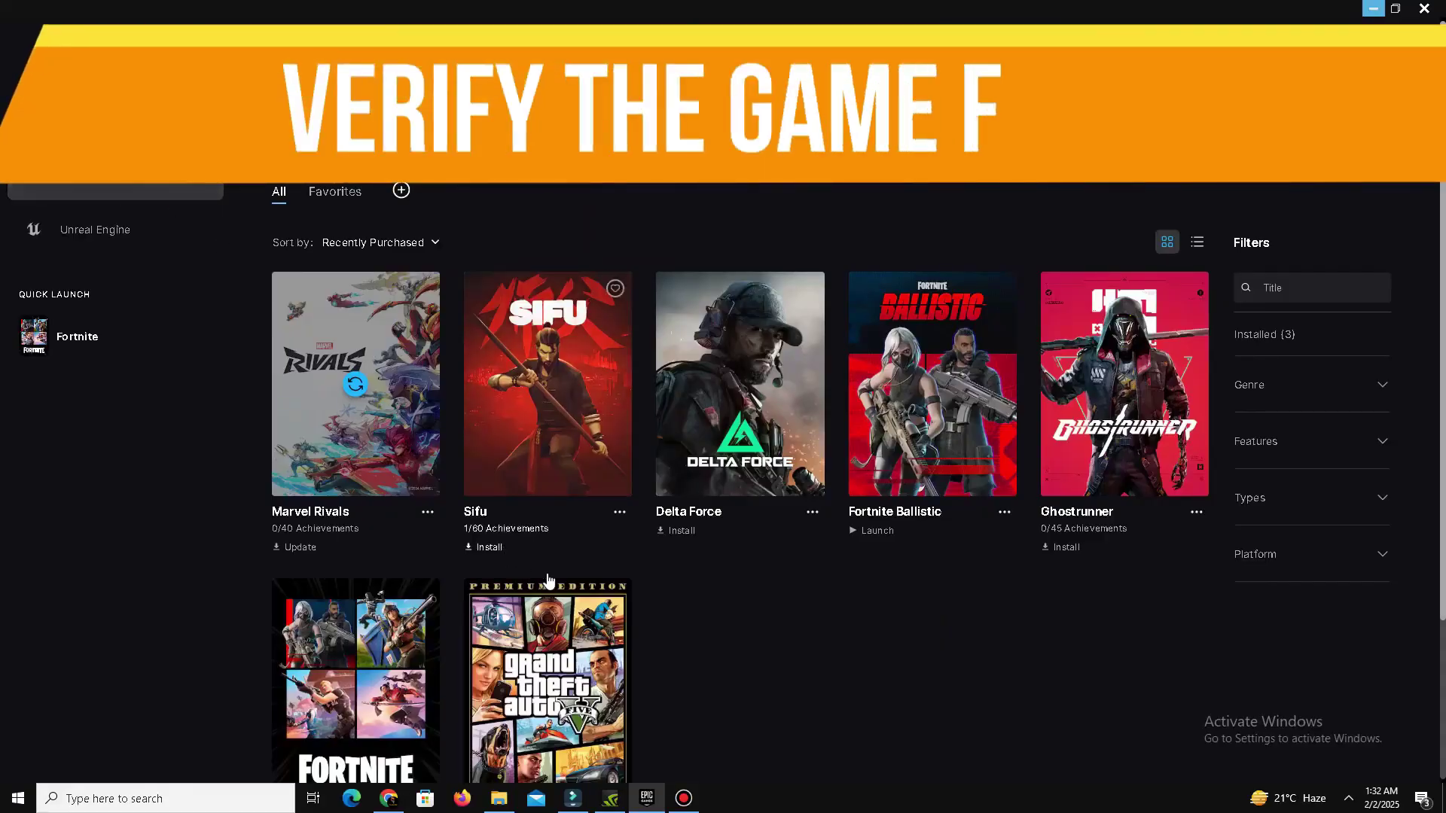
Verify Fortnite's files from its Manage panel, then close the panel and the launcher
{"action": "scroll", "coordinate": [427, 623], "scroll_direction": "down", "scroll_amount": 3}
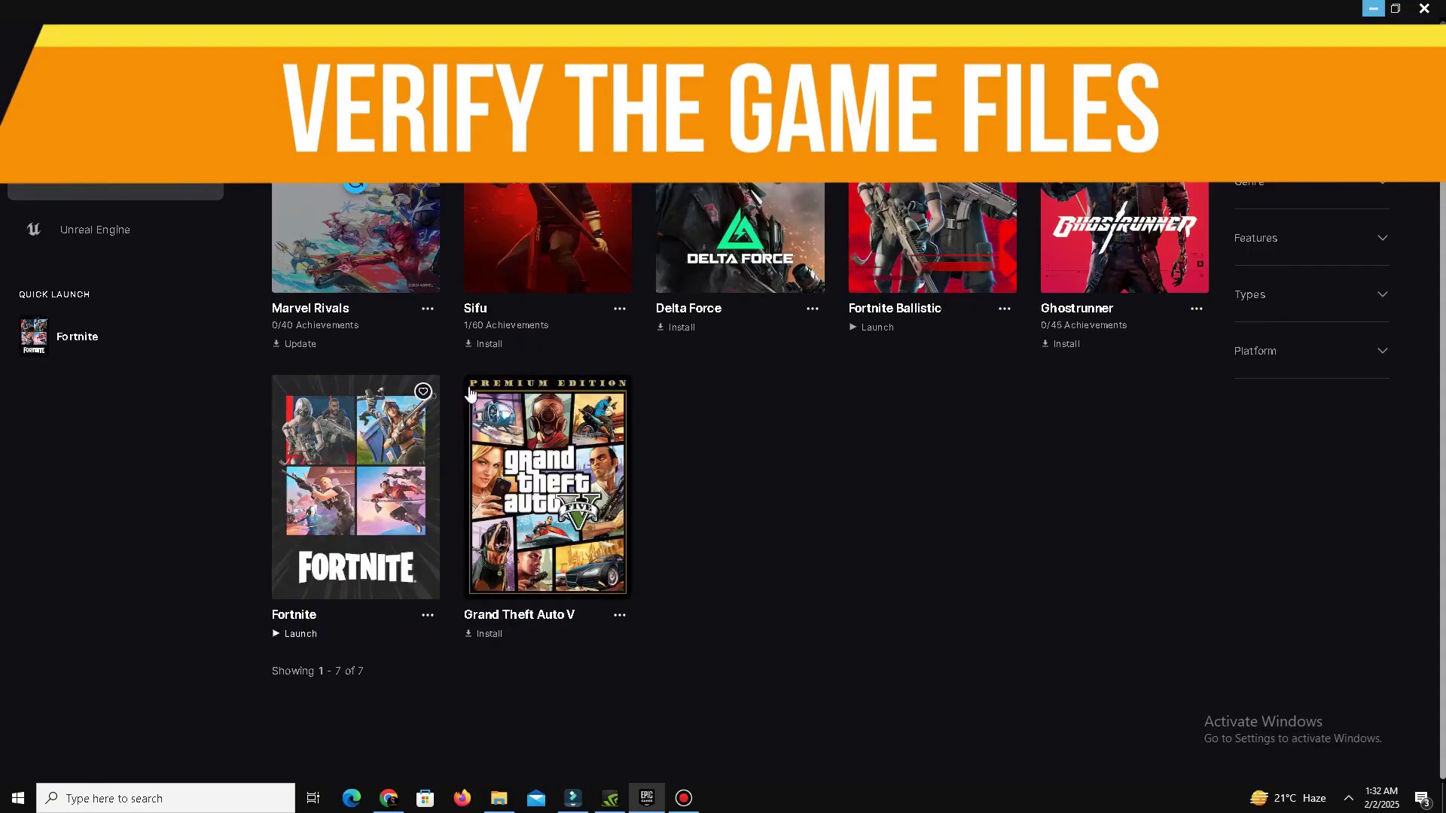
{"action": "left_click", "coordinate": [427, 614]}
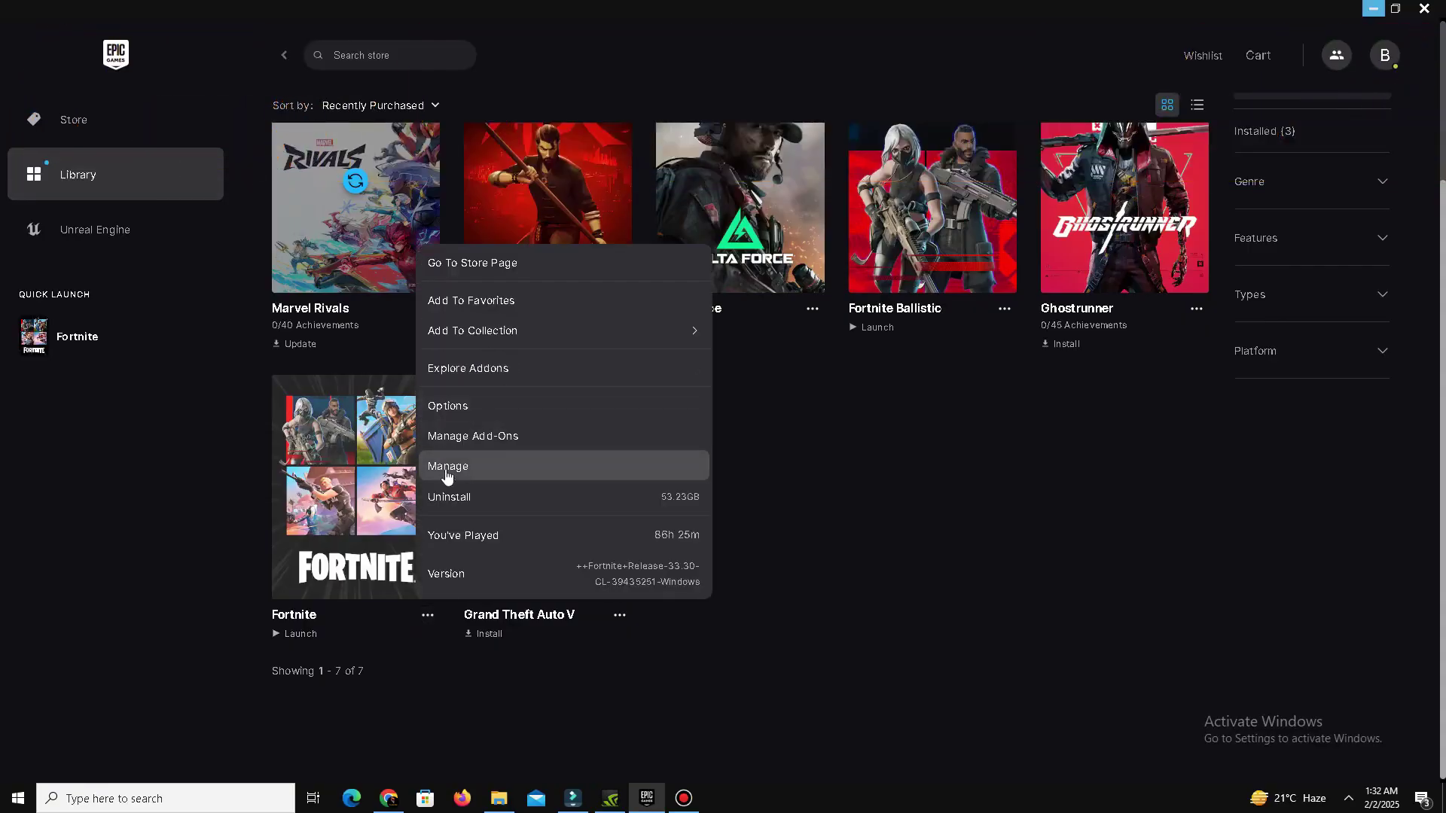
{"action": "left_click", "coordinate": [569, 465]}
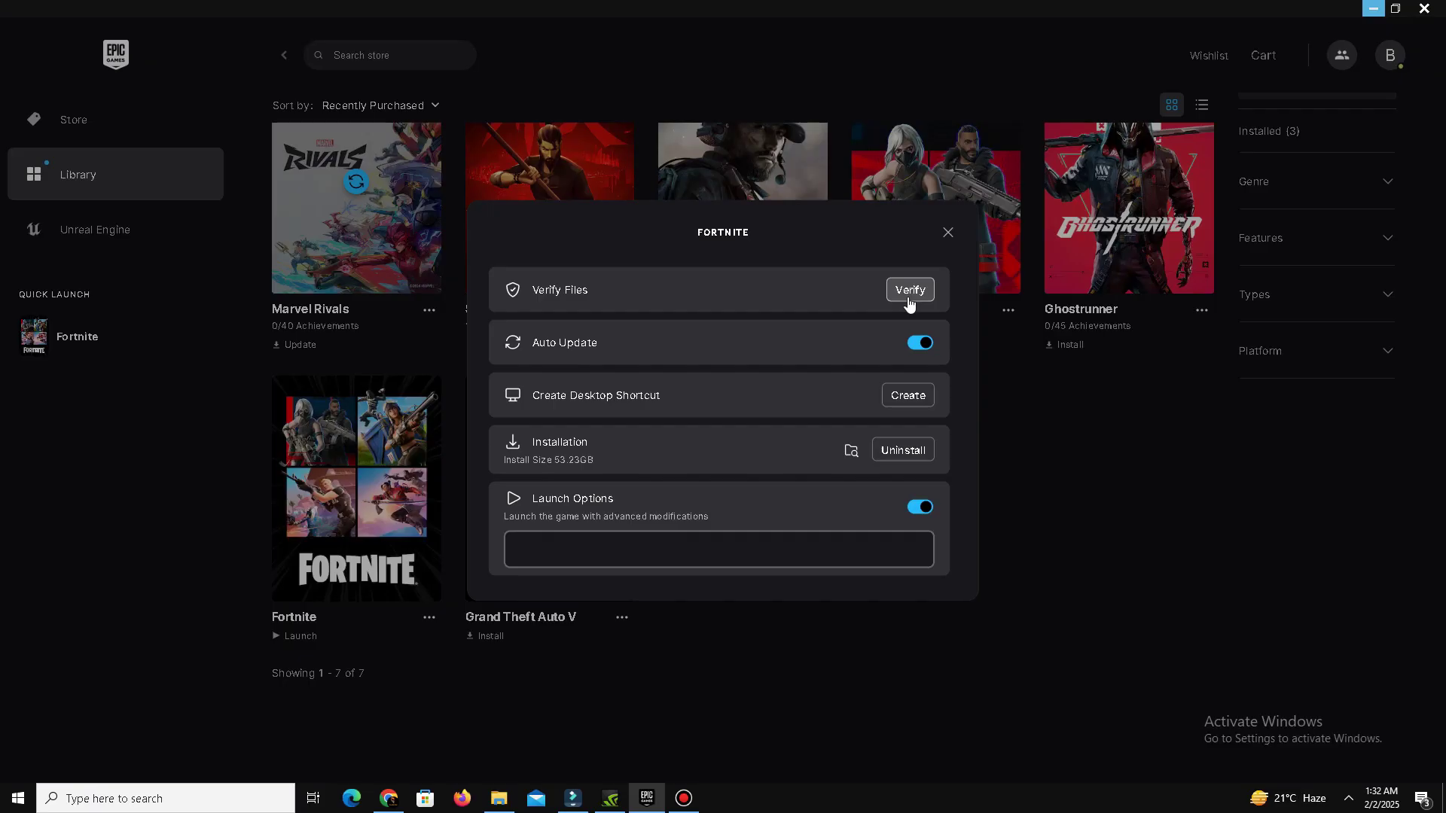
{"action": "left_click", "coordinate": [946, 235]}
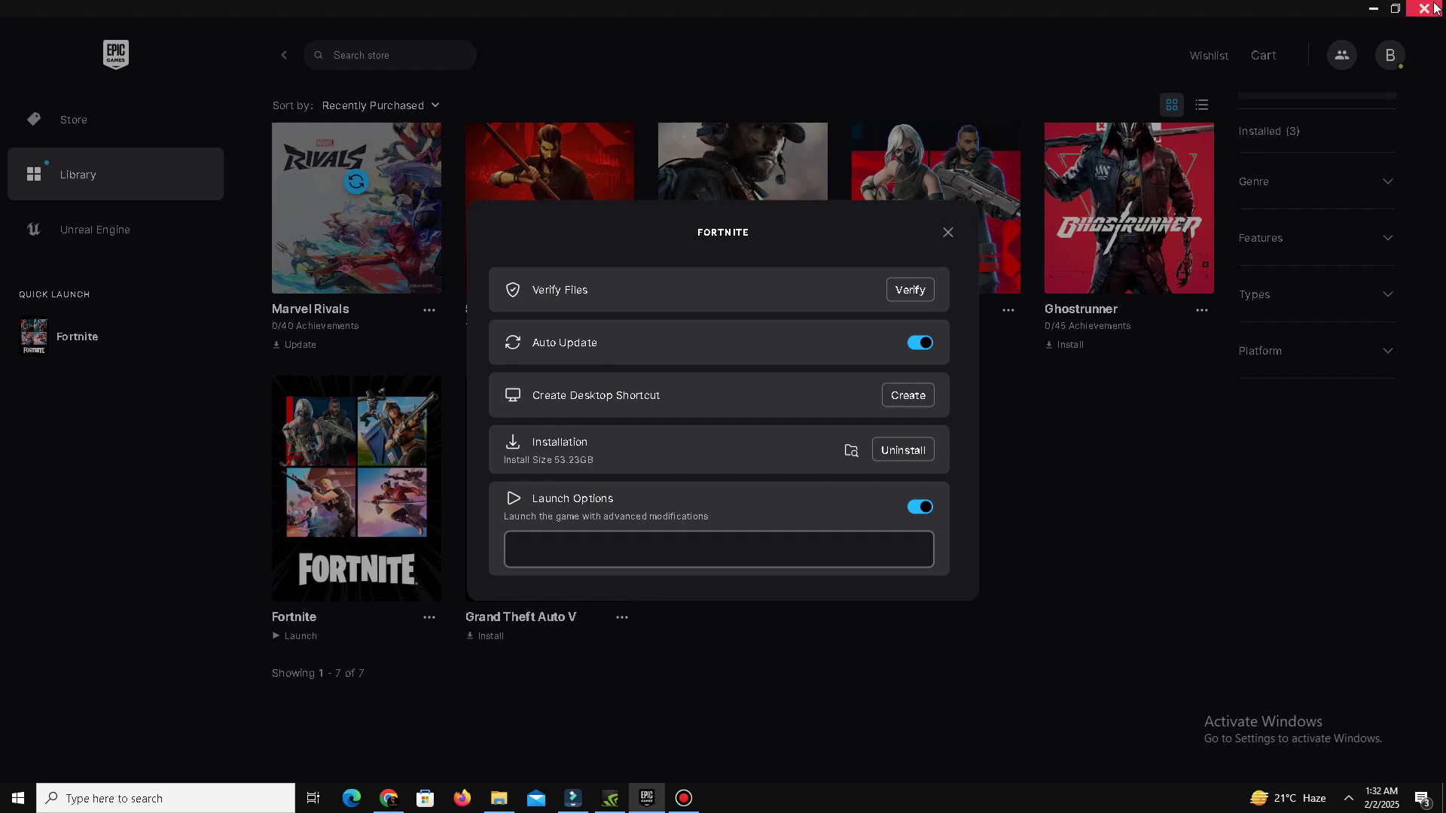
{"action": "left_click", "coordinate": [1434, 13]}
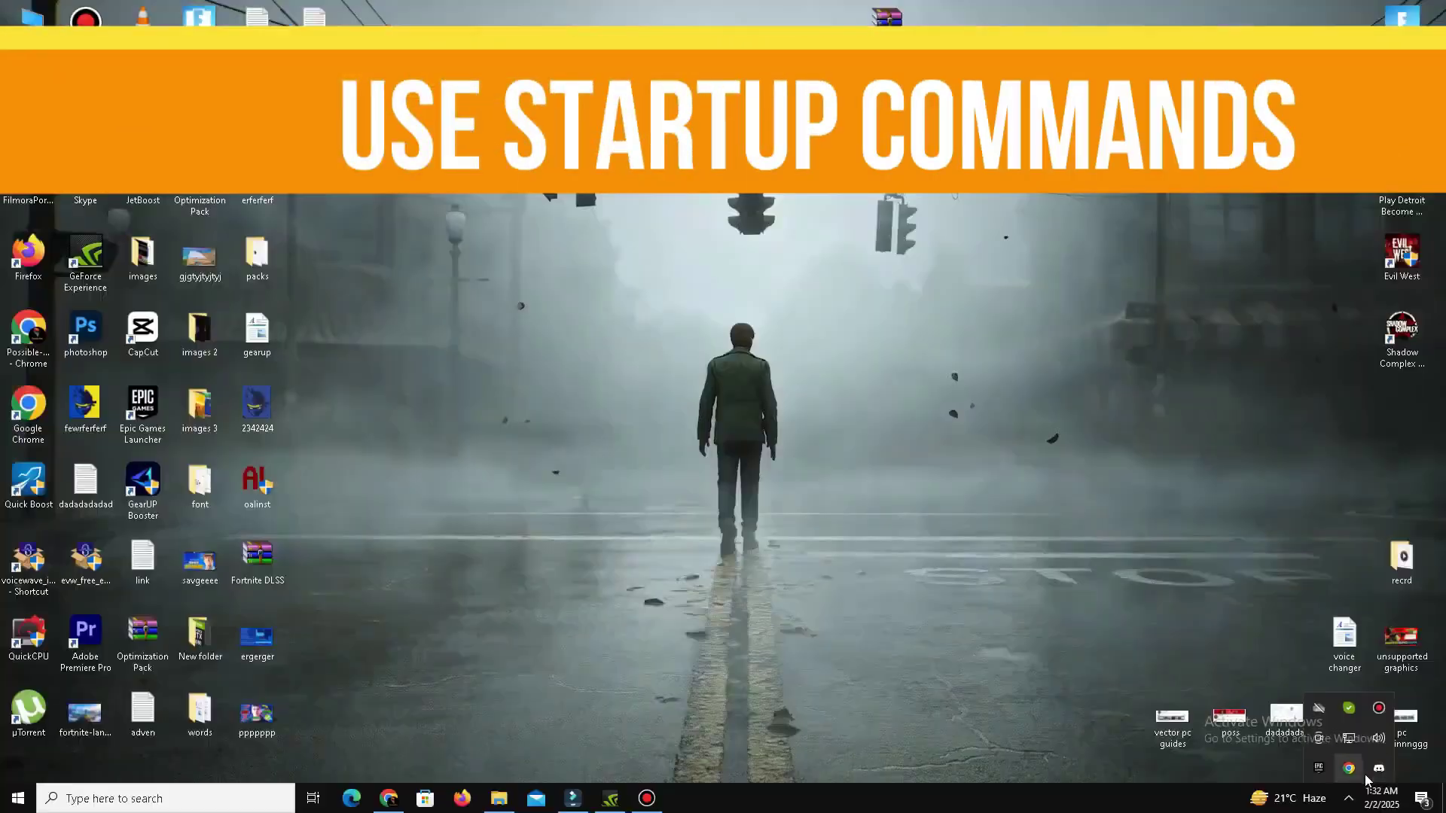
Reopen the launcher, open Fortnite's Manage panel, and click into the empty Launch Options field
{"action": "left_click", "coordinate": [1318, 768]}
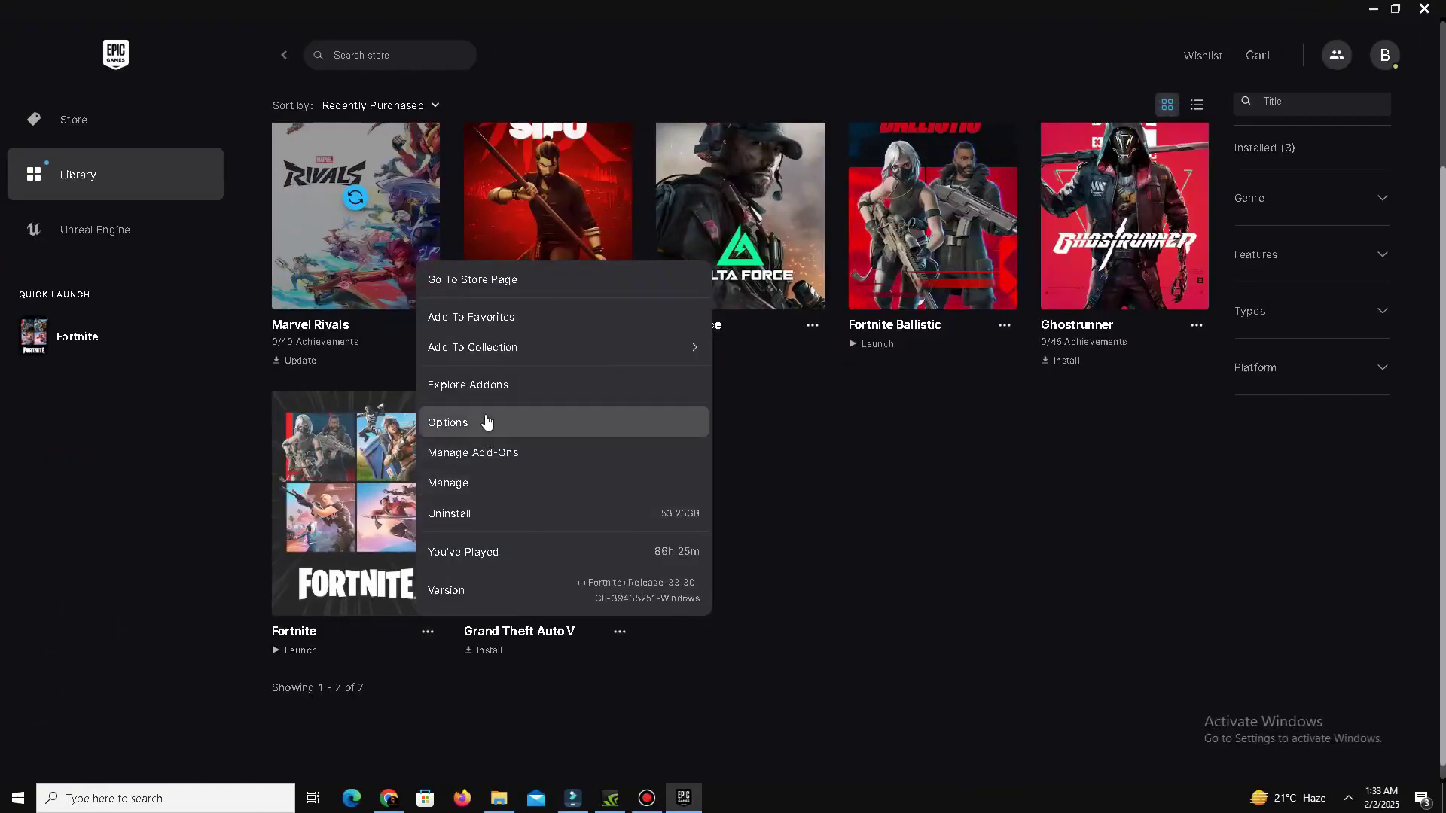
{"action": "left_click", "coordinate": [476, 487]}
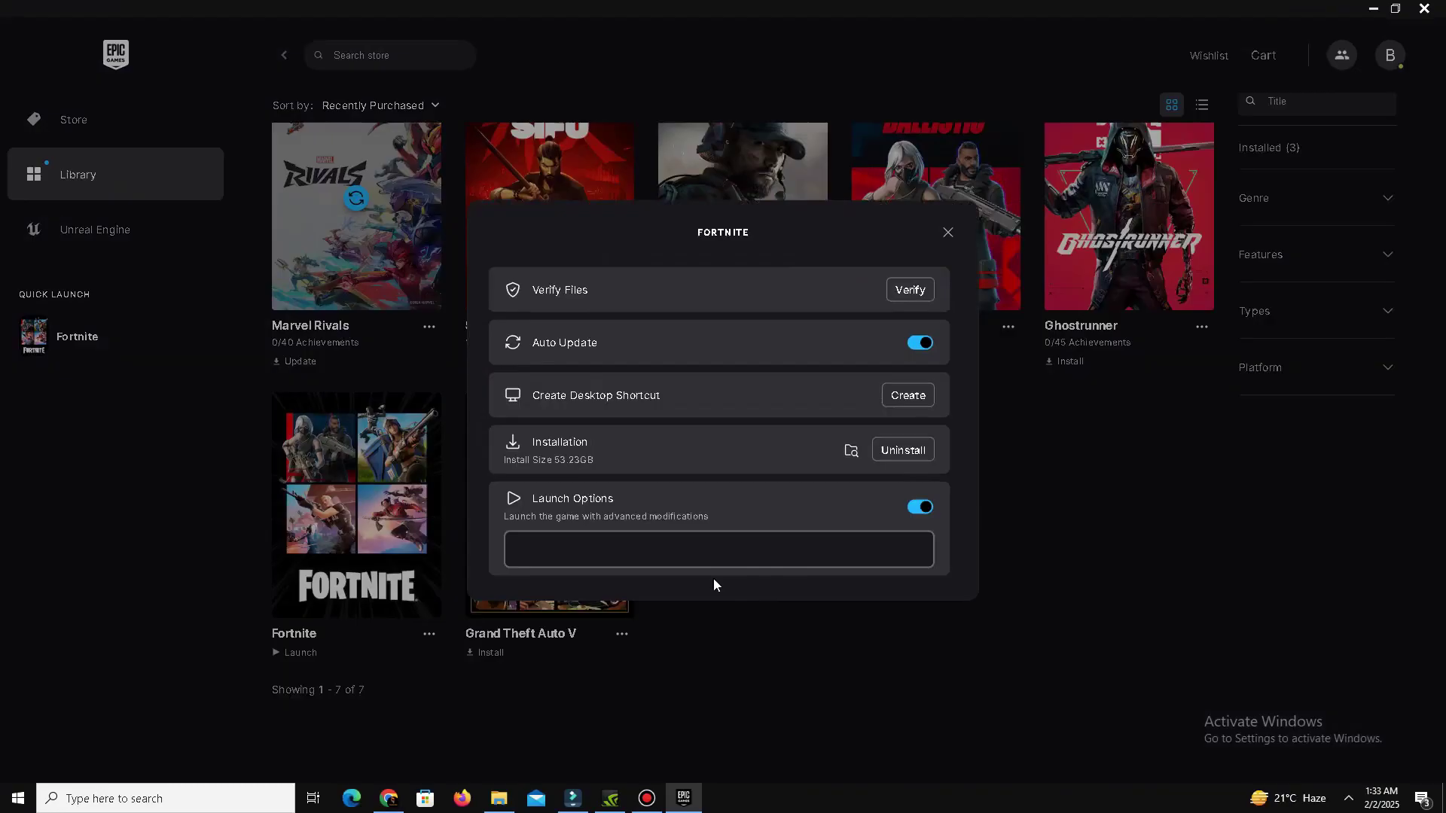
{"action": "left_click", "coordinate": [723, 552]}
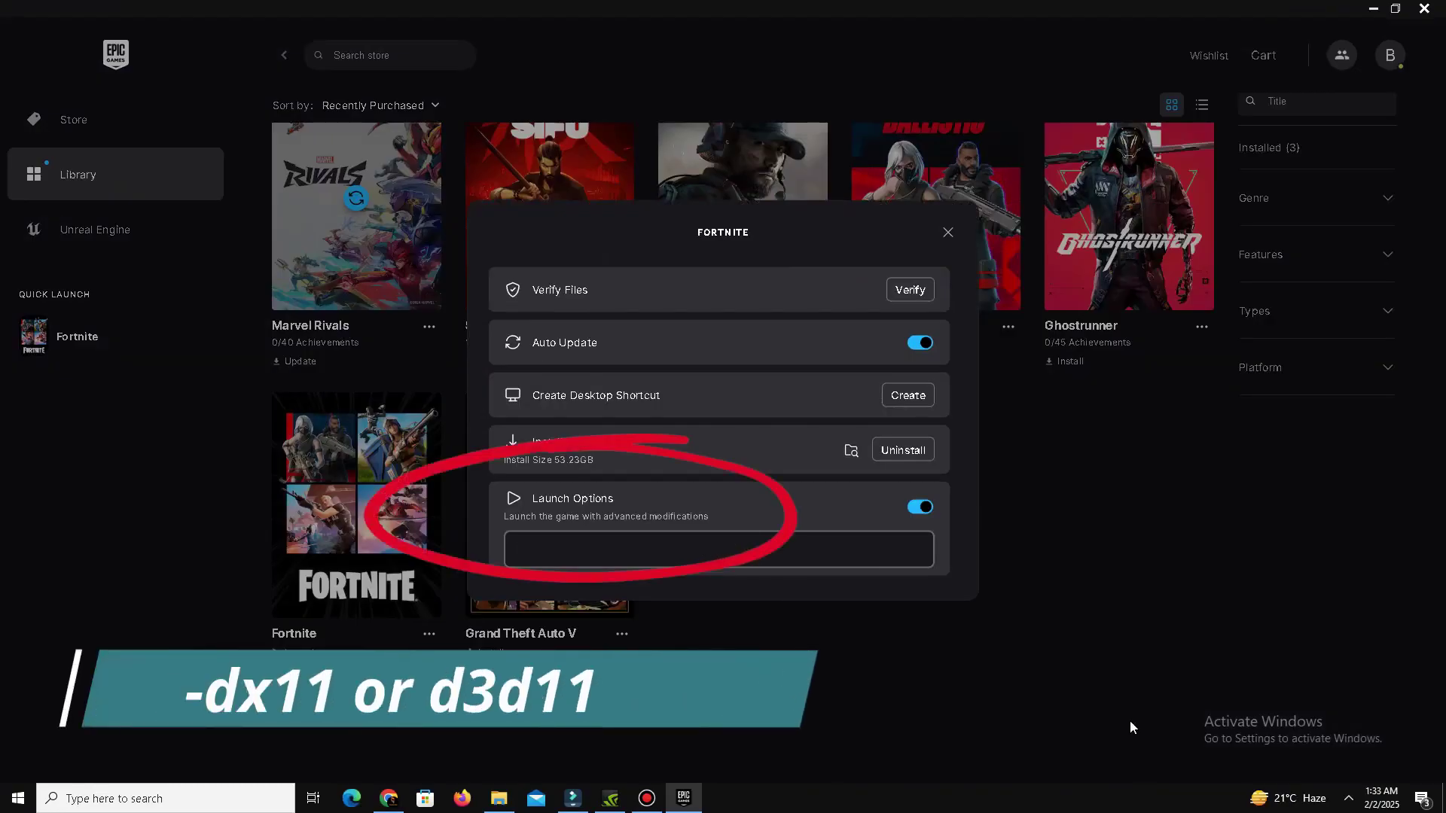
{"action": "left_click", "coordinate": [1354, 796]}
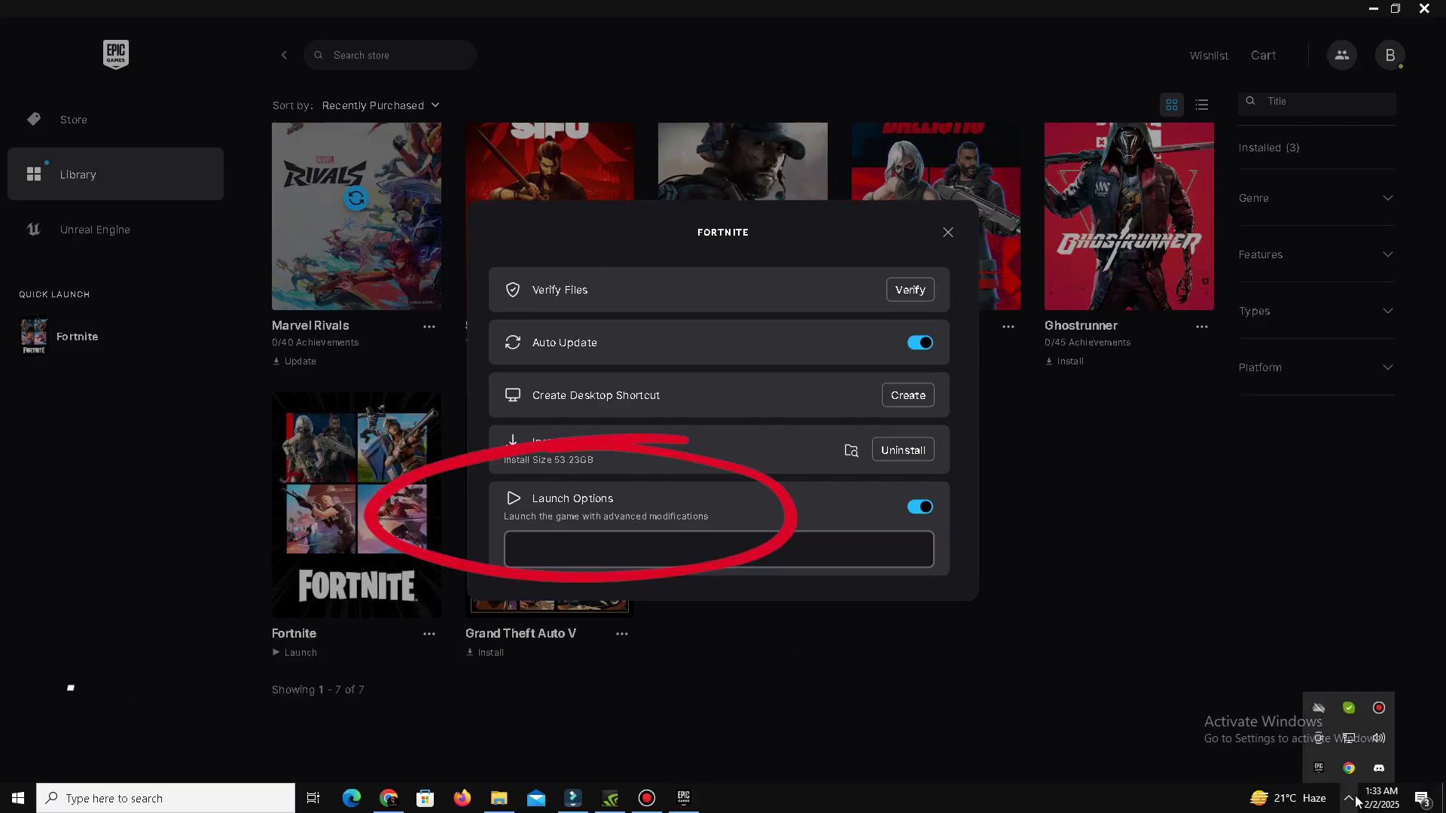
{"action": "left_click", "coordinate": [866, 555]}
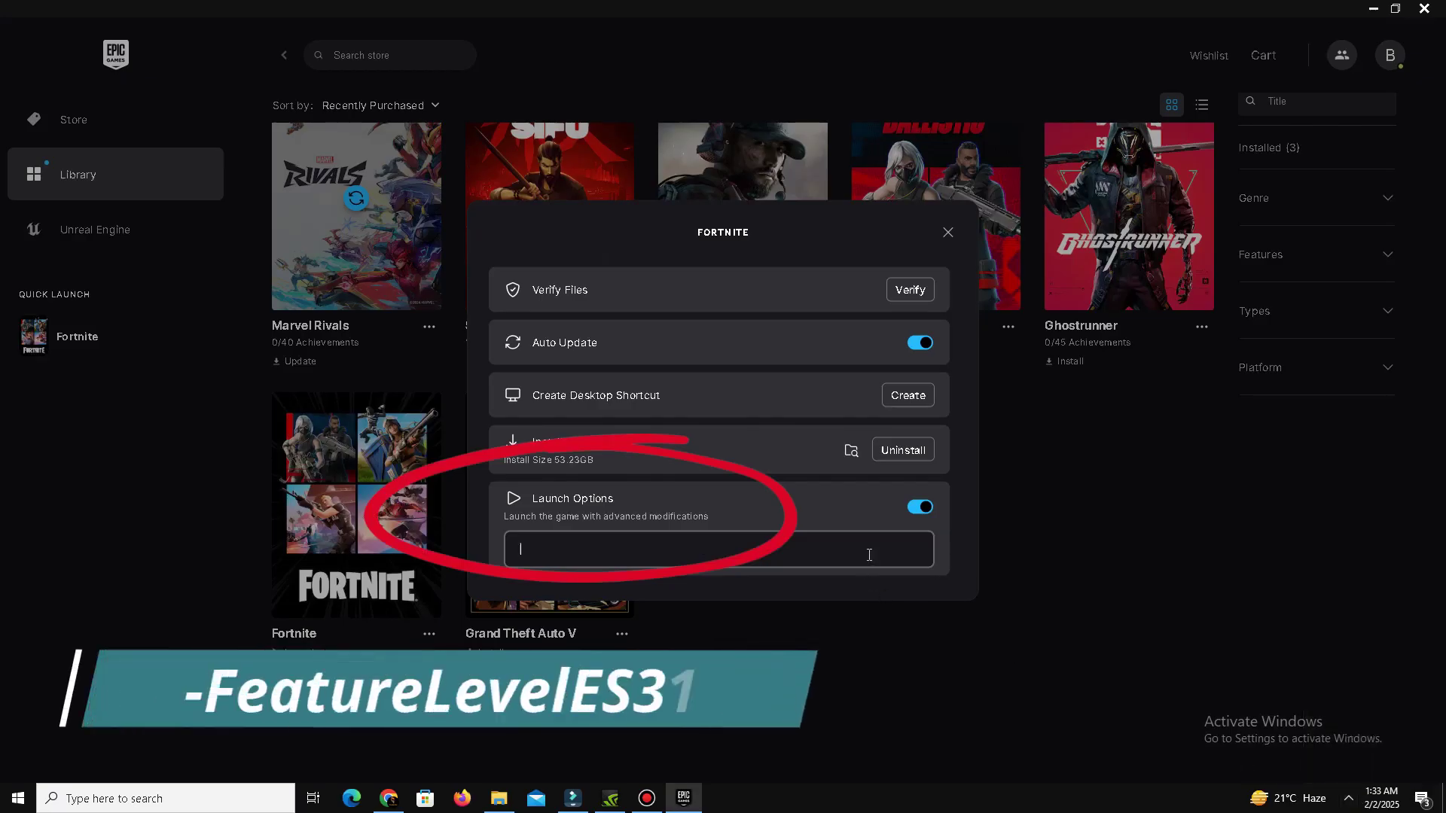